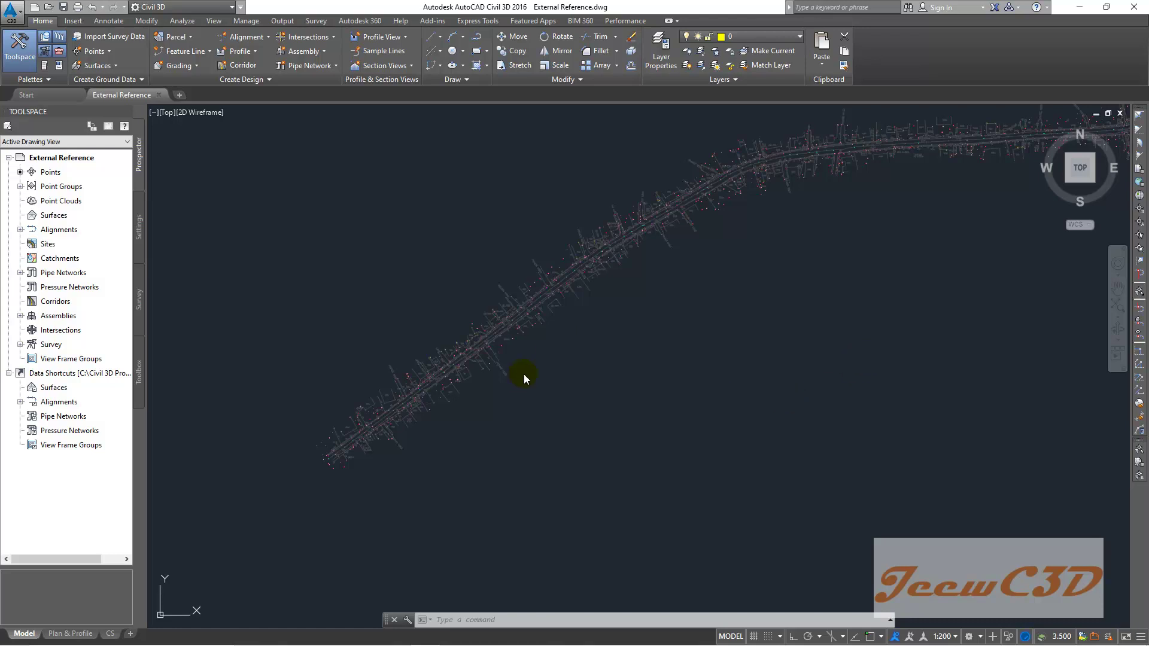
Save the drawing as Create Surface.dwg in the CE 760 Civil 3D folder.
{"action": "left_click", "coordinate": [8, 11]}
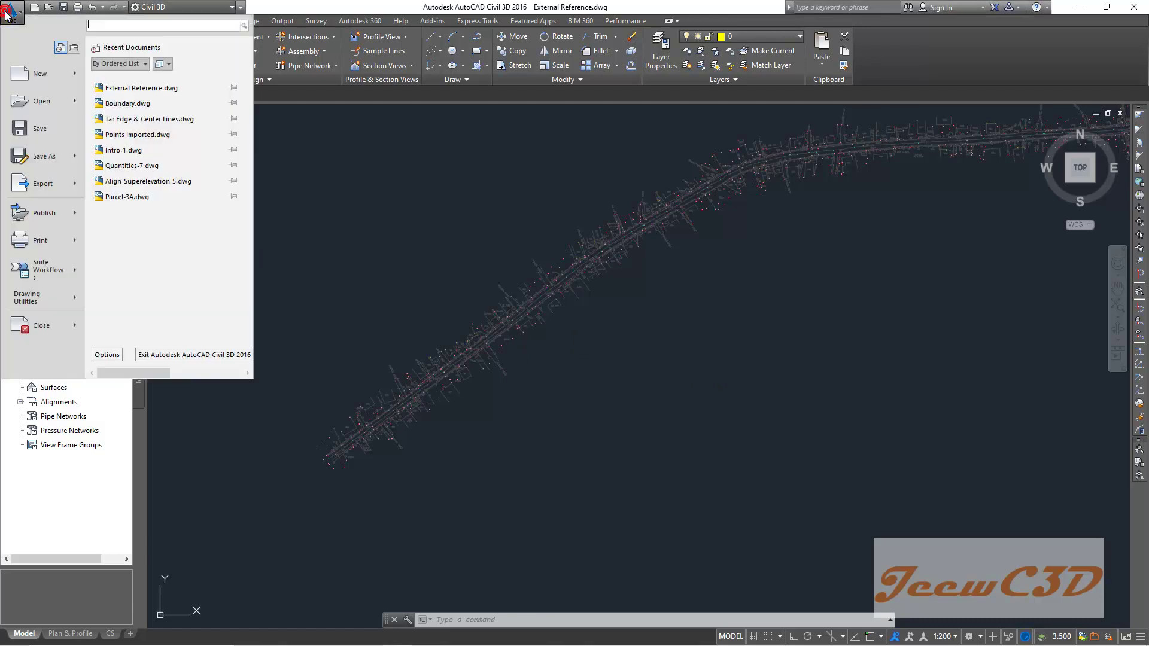
{"action": "left_click", "coordinate": [37, 158]}
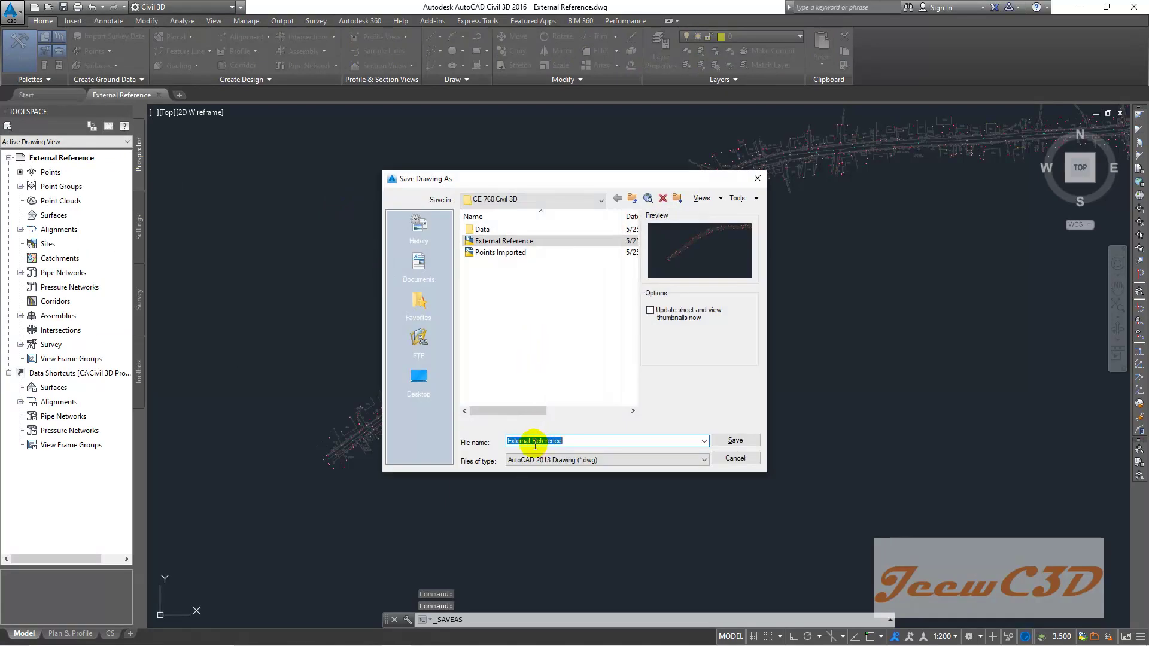
{"action": "type", "text": "Create"}
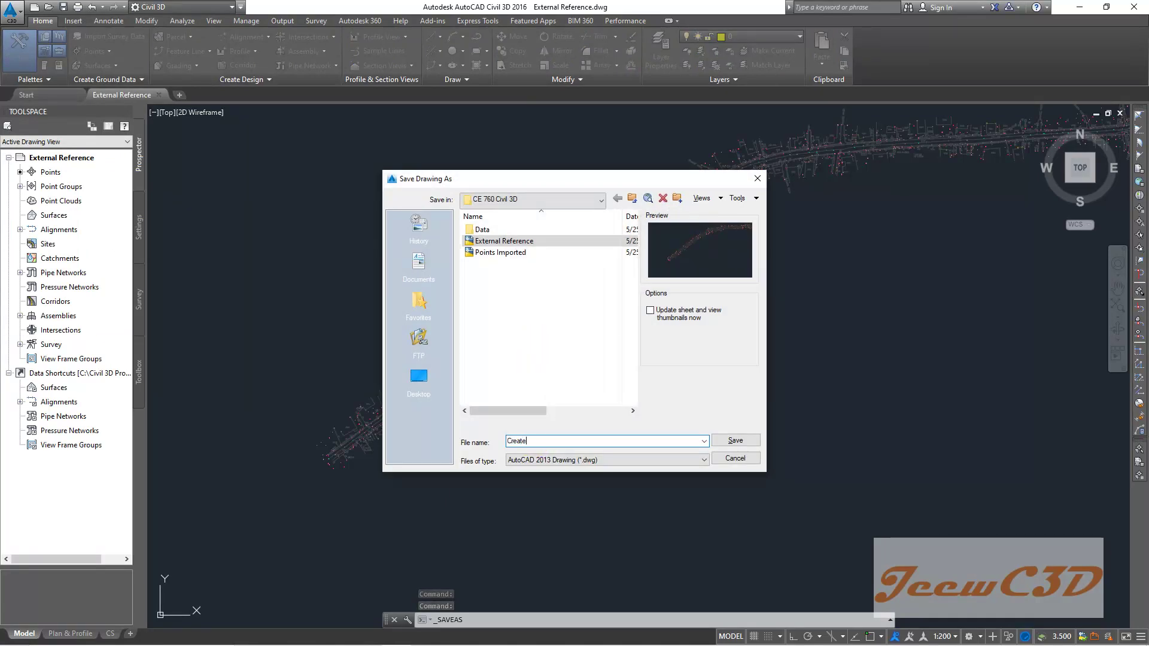
{"action": "type", "text": " Surface"}
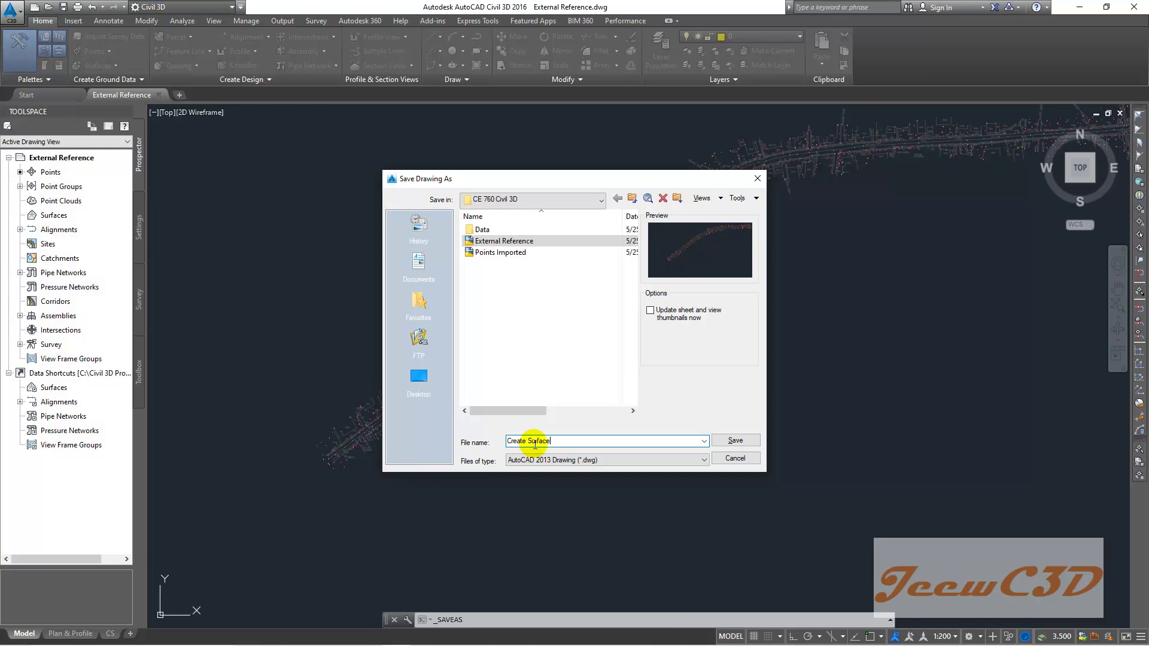
{"action": "left_click", "coordinate": [748, 440]}
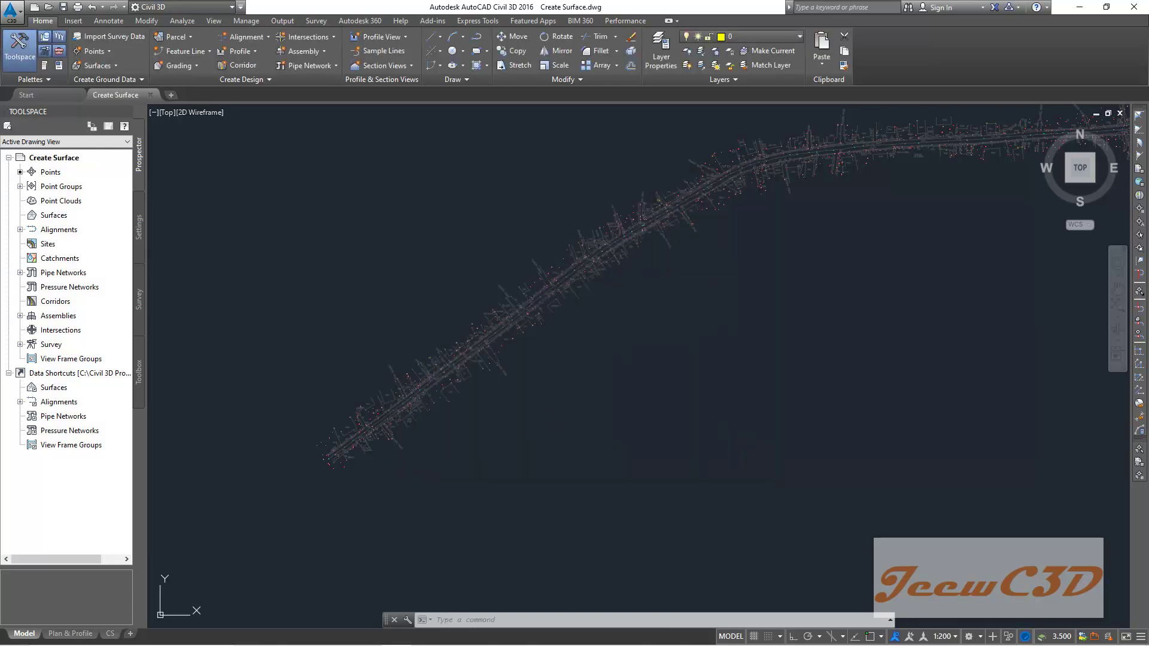
Open the External References palette with the XREF command.
{"action": "scroll", "coordinate": [665, 405], "scroll_direction": "up", "scroll_amount": 2}
{"action": "scroll", "coordinate": [513, 385], "scroll_direction": "up", "scroll_amount": 3}
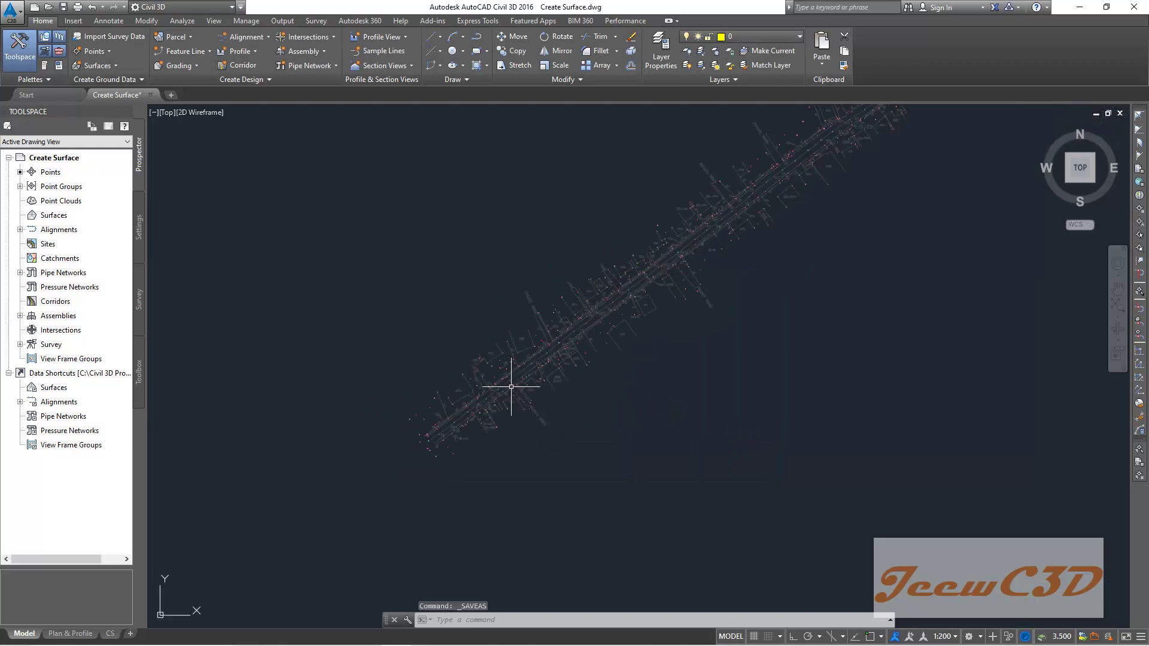
{"action": "scroll", "coordinate": [515, 388], "scroll_direction": "up", "scroll_amount": 2}
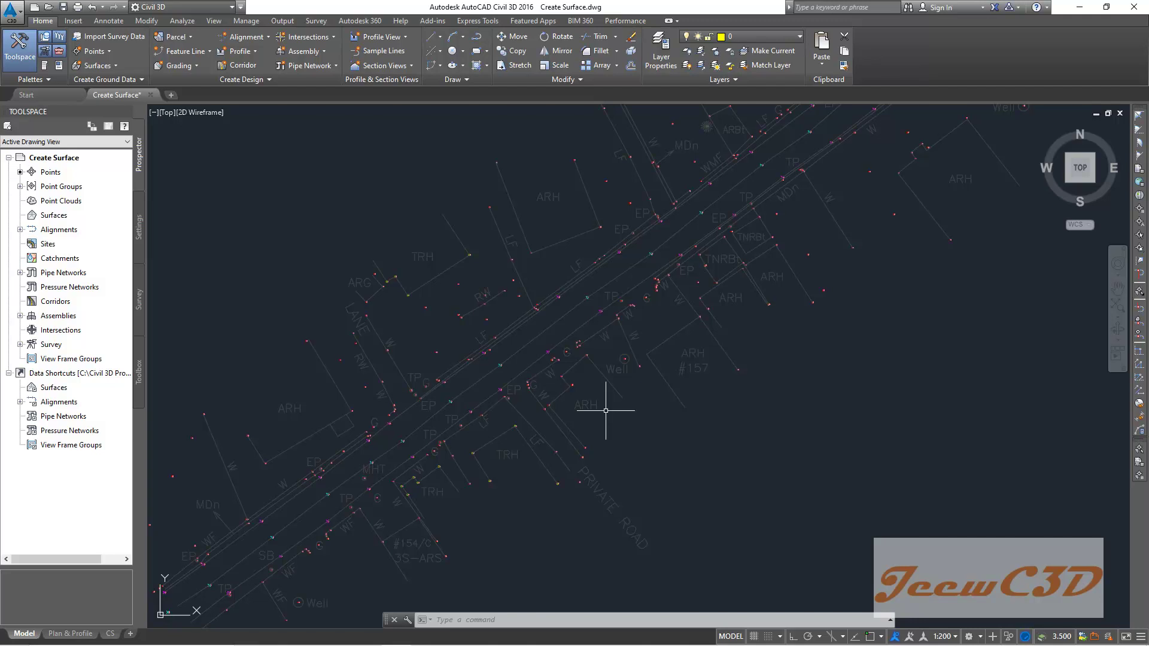
{"action": "type", "text": "xr"}
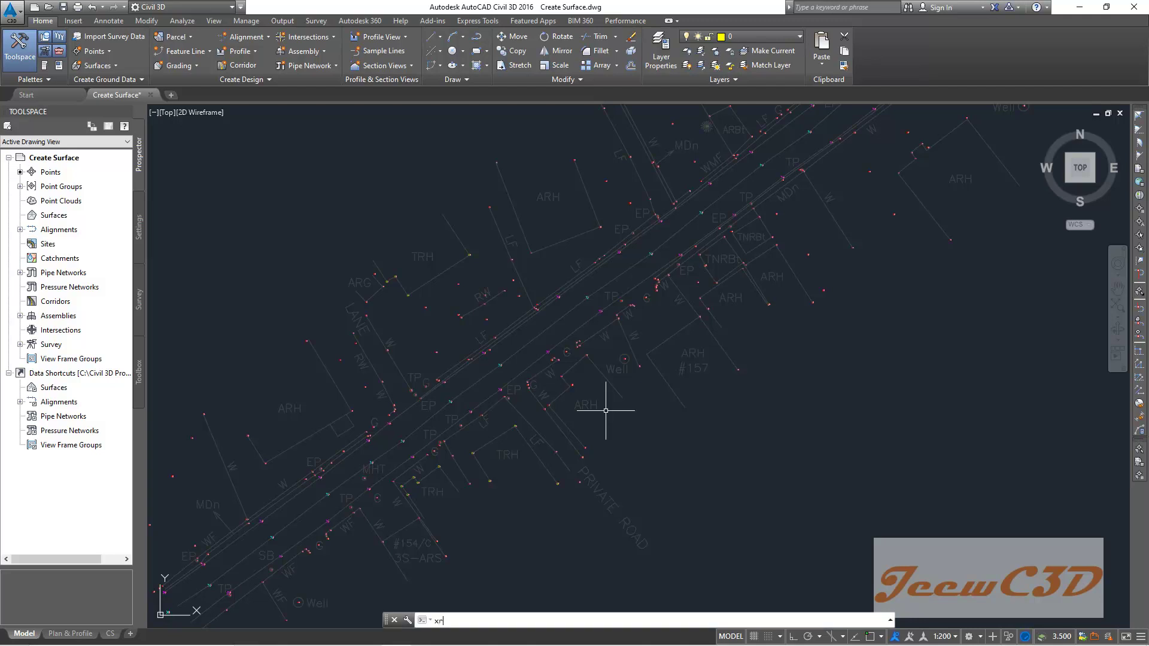
{"action": "type", "text": "ed"}
{"action": "key", "text": "BackSpace"}
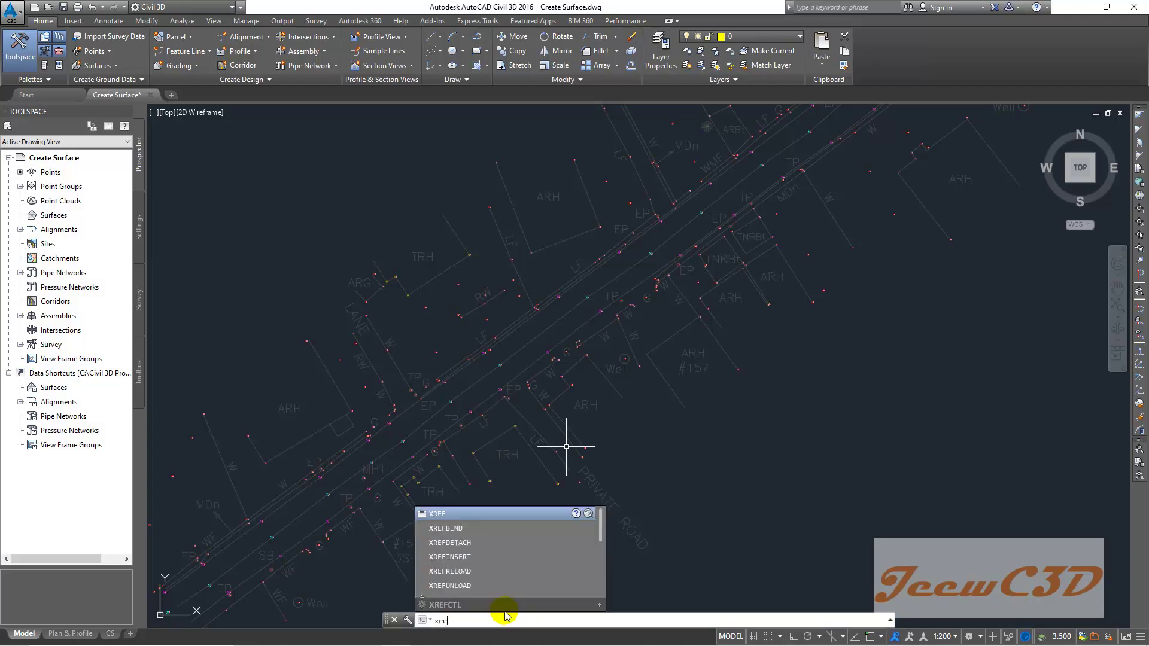
{"action": "type", "text": "f"}
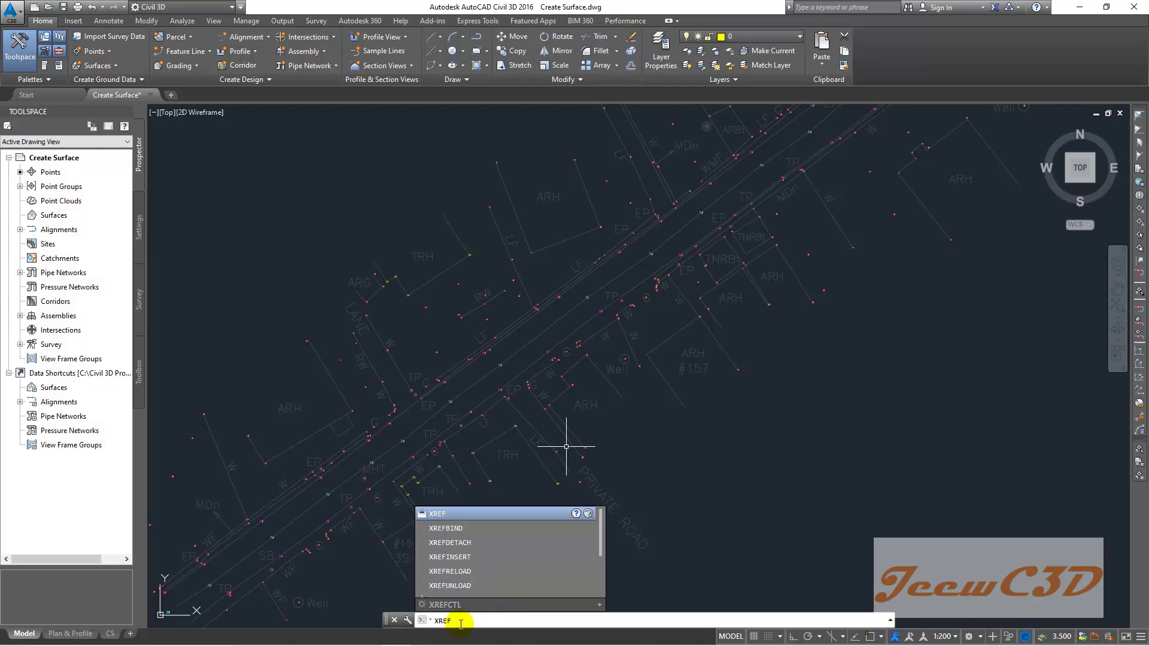
{"action": "key", "text": "Return"}
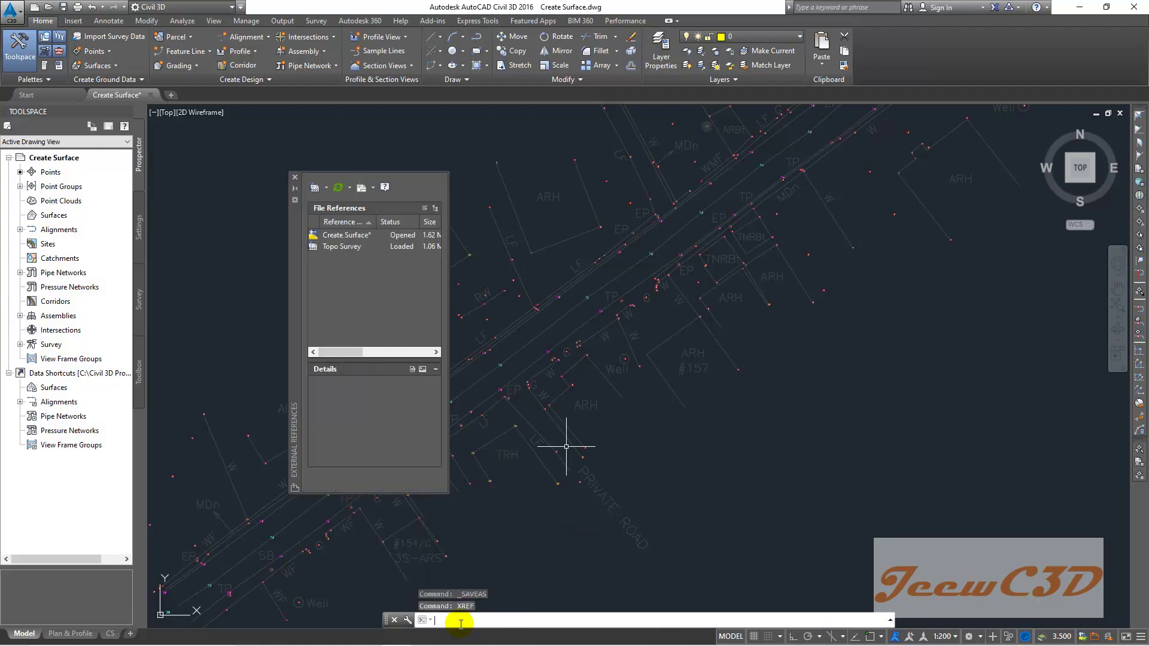
Unload the Topo Survey reference and close the External References palette.
{"action": "left_click", "coordinate": [345, 248]}
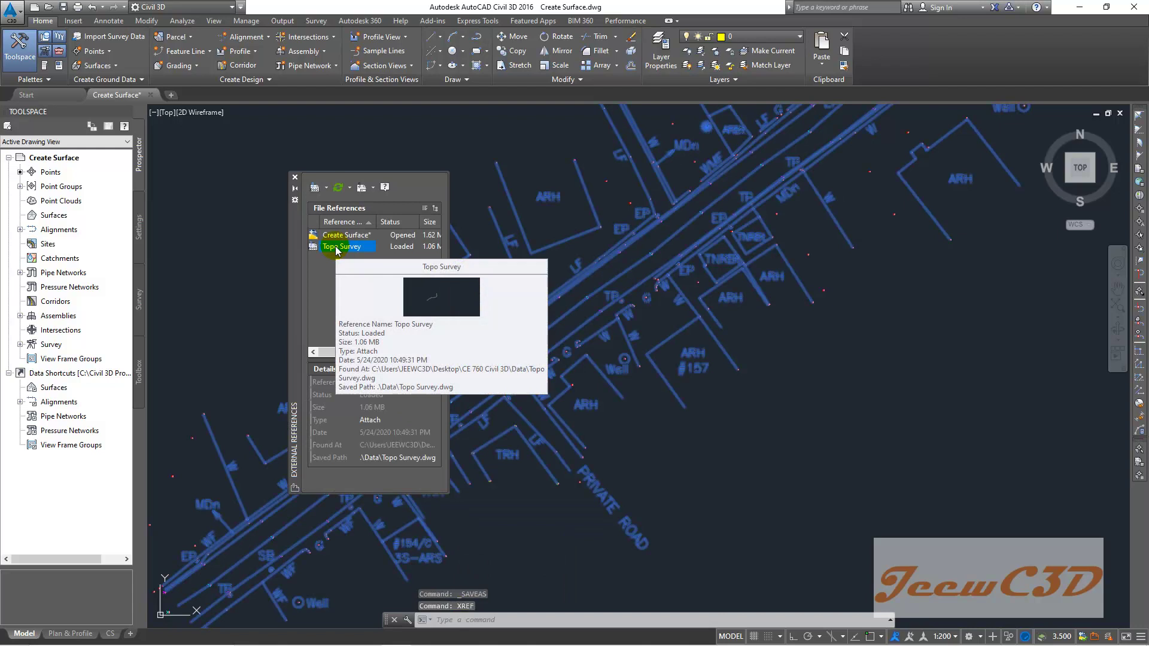
{"action": "right_click", "coordinate": [336, 250]}
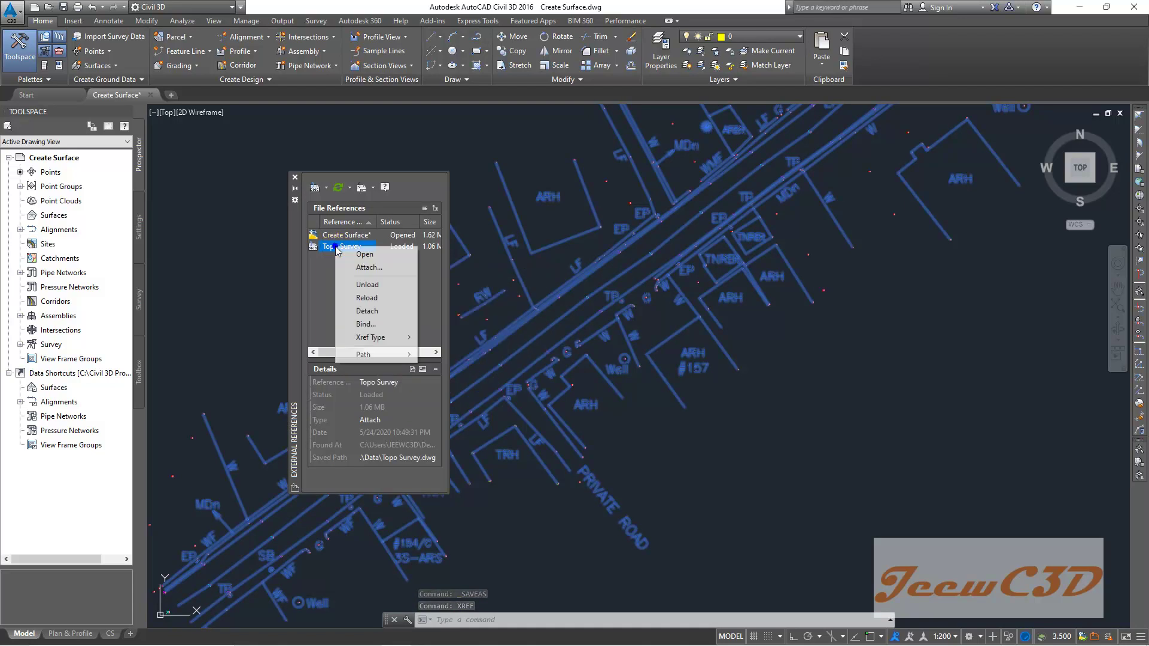
{"action": "left_click", "coordinate": [373, 288]}
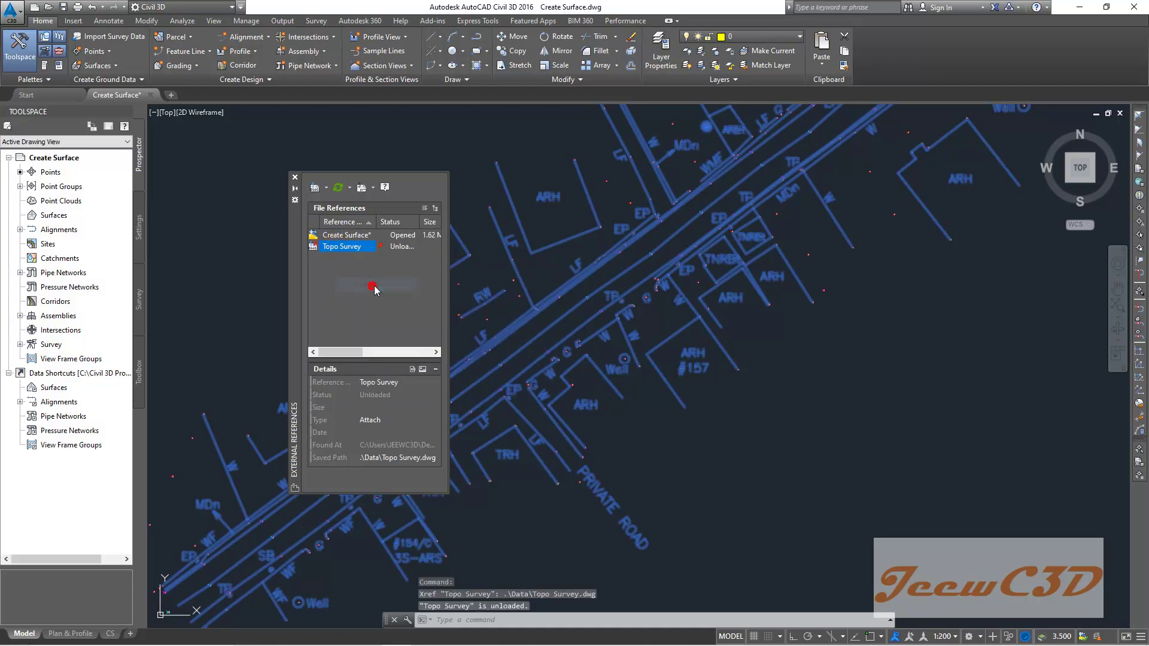
{"action": "left_click", "coordinate": [295, 178]}
{"action": "scroll", "coordinate": [295, 179], "scroll_direction": "down", "scroll_amount": 5}
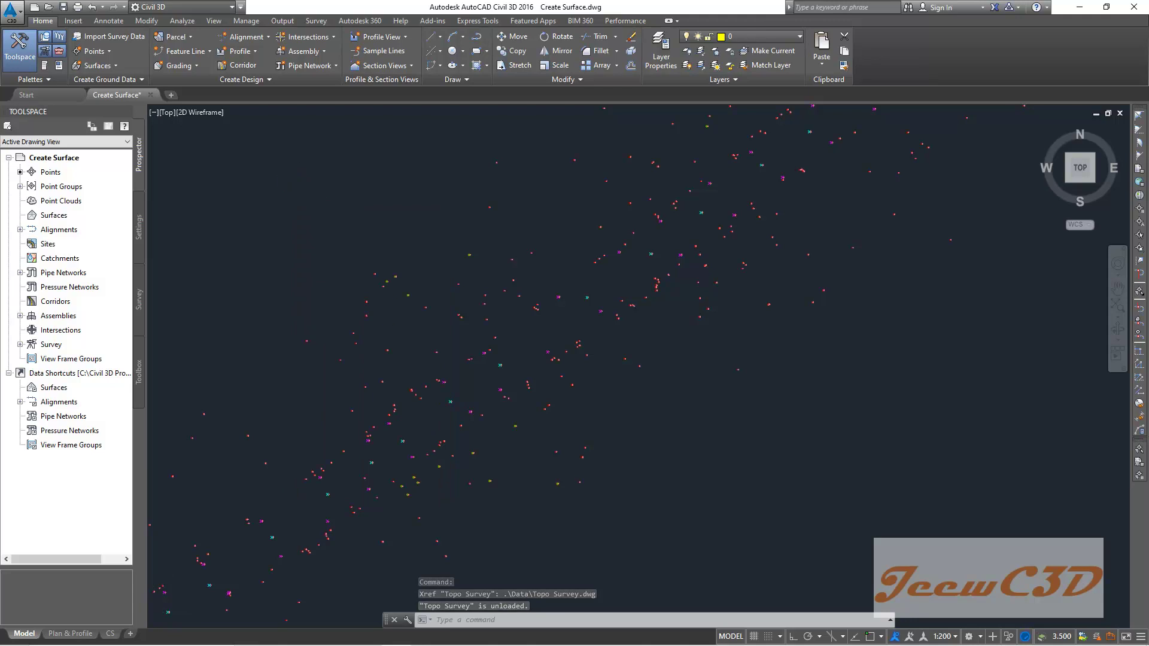
{"action": "scroll", "coordinate": [311, 316], "scroll_direction": "down", "scroll_amount": 3}
{"action": "middle_click_drag", "start_coordinate": [442, 313], "coordinate": [612, 380]}
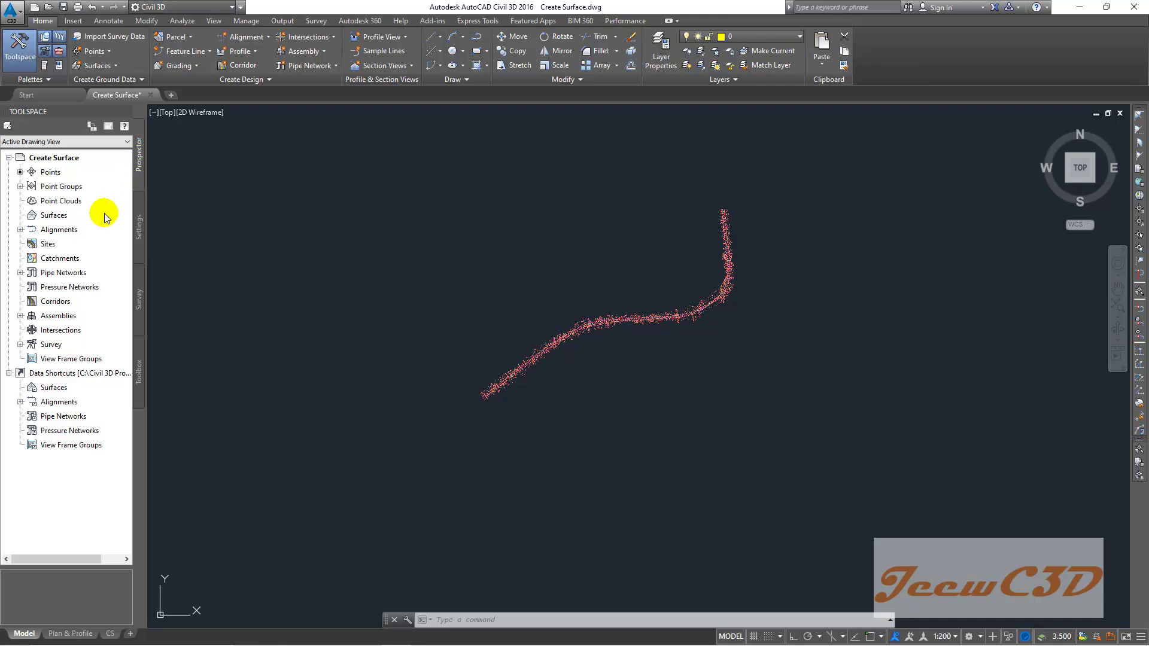
{"action": "left_click", "coordinate": [58, 215]}
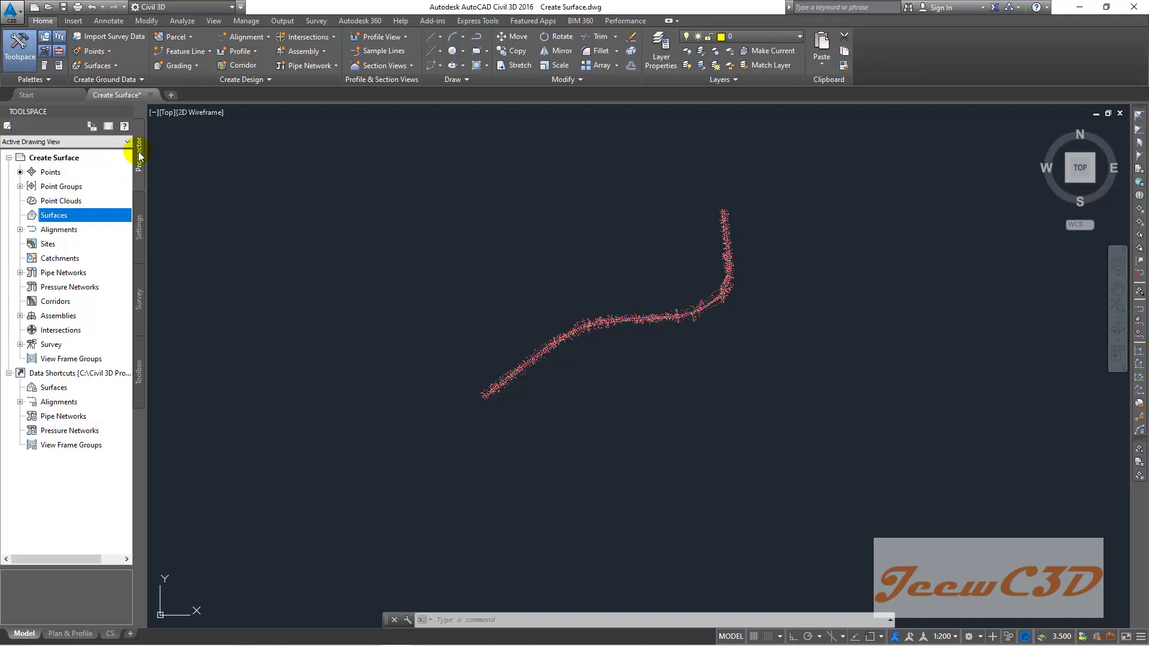
Create a new TIN surface named EG with the description 'Existing Ground'.
{"action": "right_click", "coordinate": [55, 214]}
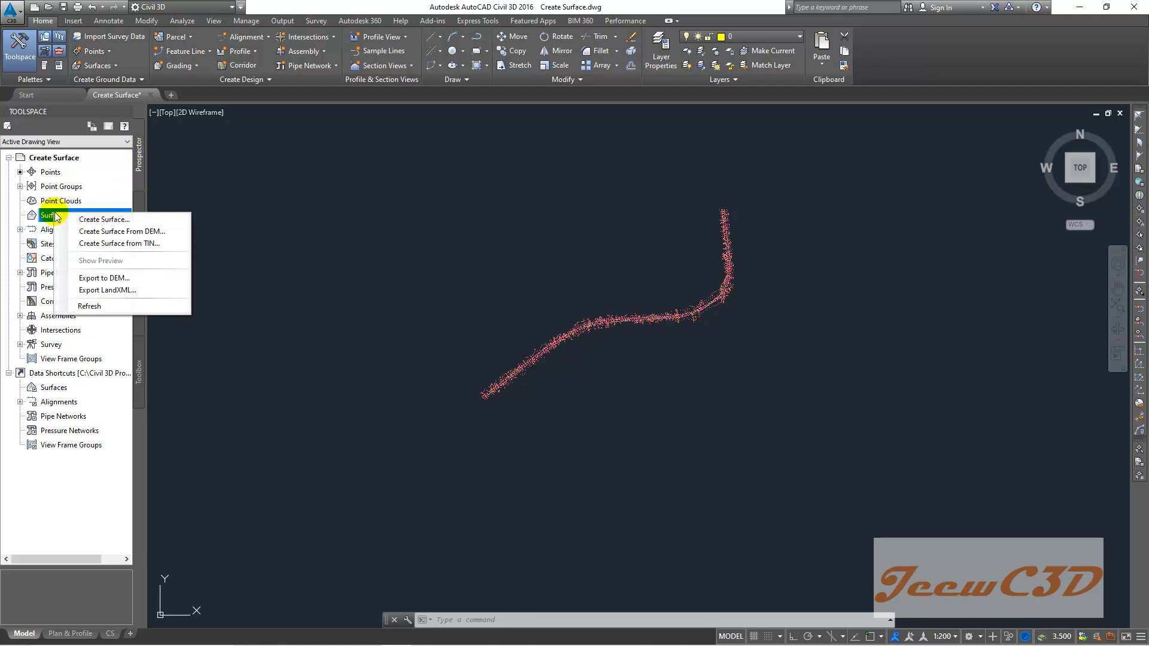
{"action": "left_click", "coordinate": [115, 223]}
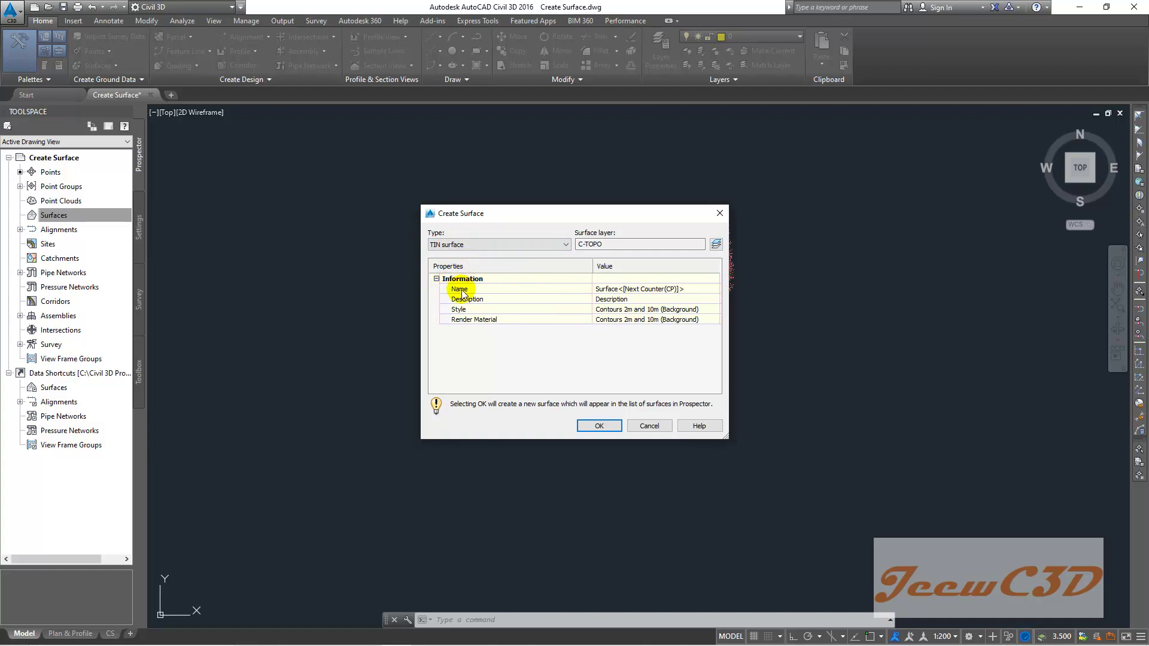
{"action": "left_click", "coordinate": [627, 290]}
{"action": "type", "text": "E"}
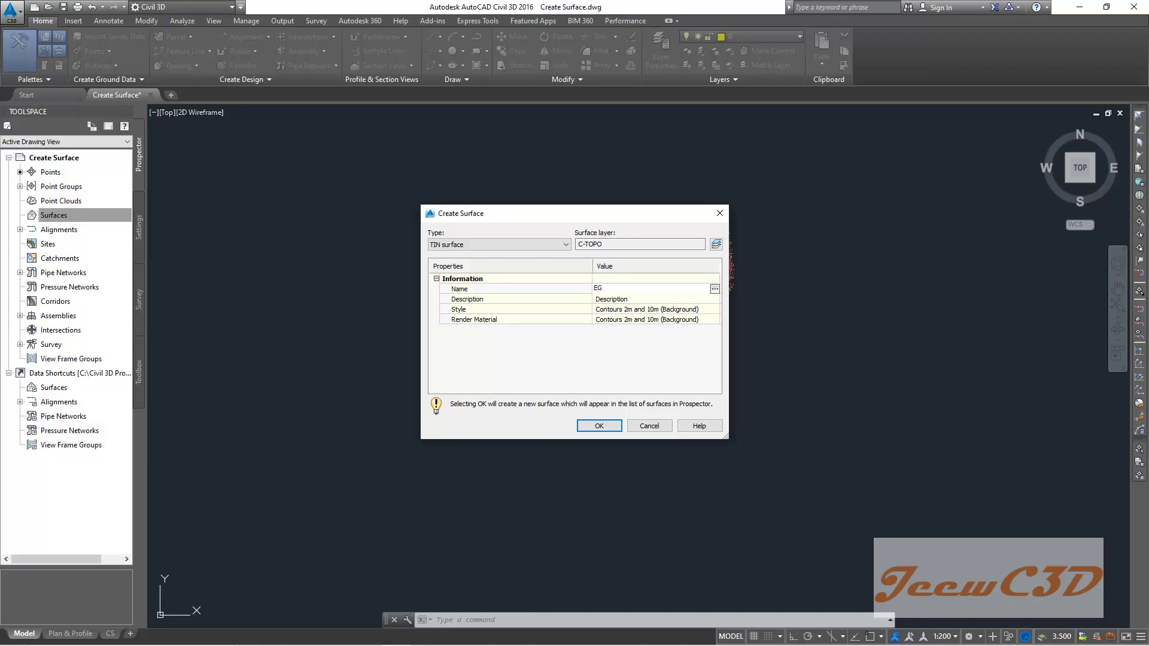
{"action": "type", "text": "G"}
{"action": "left_click", "coordinate": [616, 299]}
{"action": "type", "text": "Exi"}
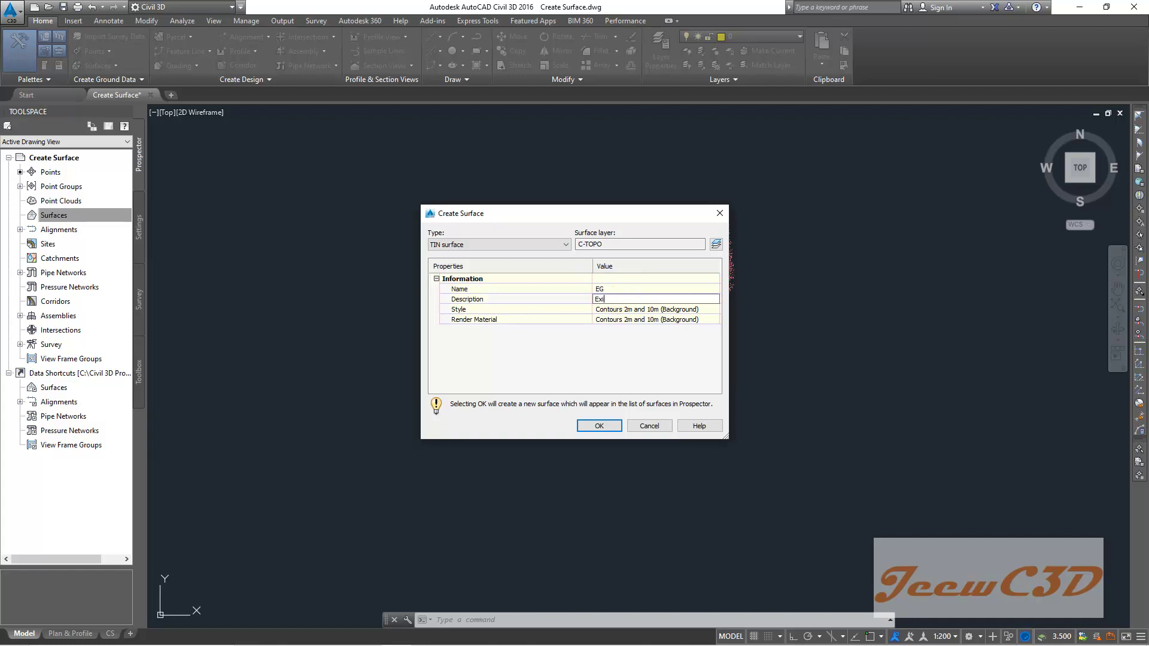
{"action": "type", "text": "sting Ground"}
{"action": "left_click", "coordinate": [627, 312]}
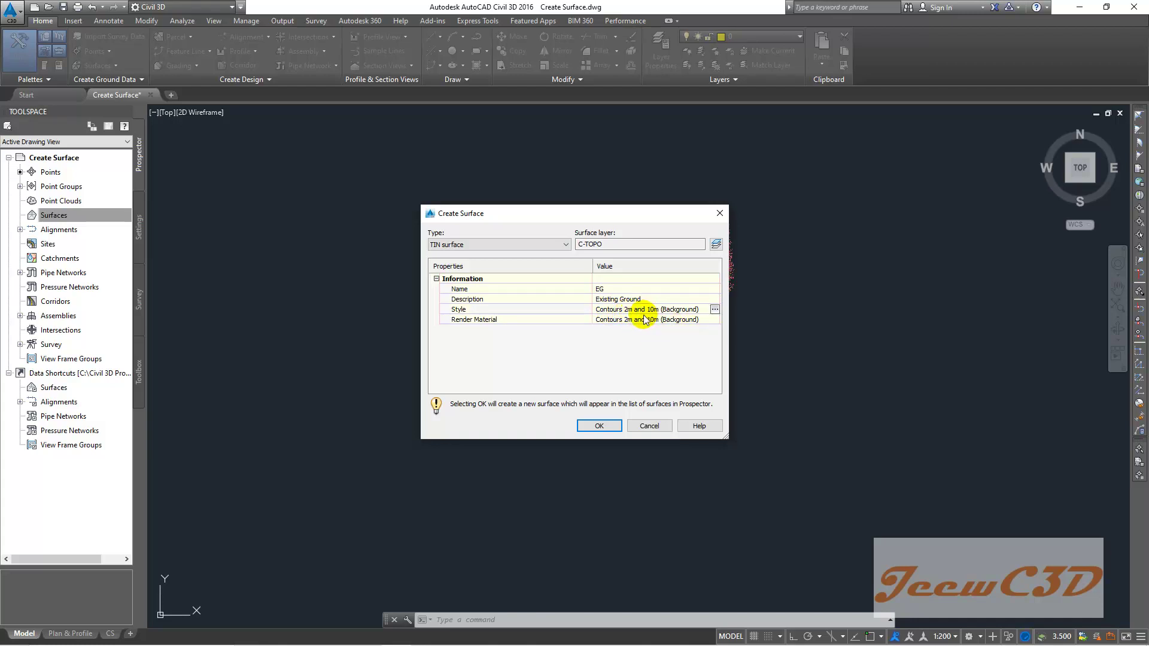
{"action": "left_click", "coordinate": [600, 426]}
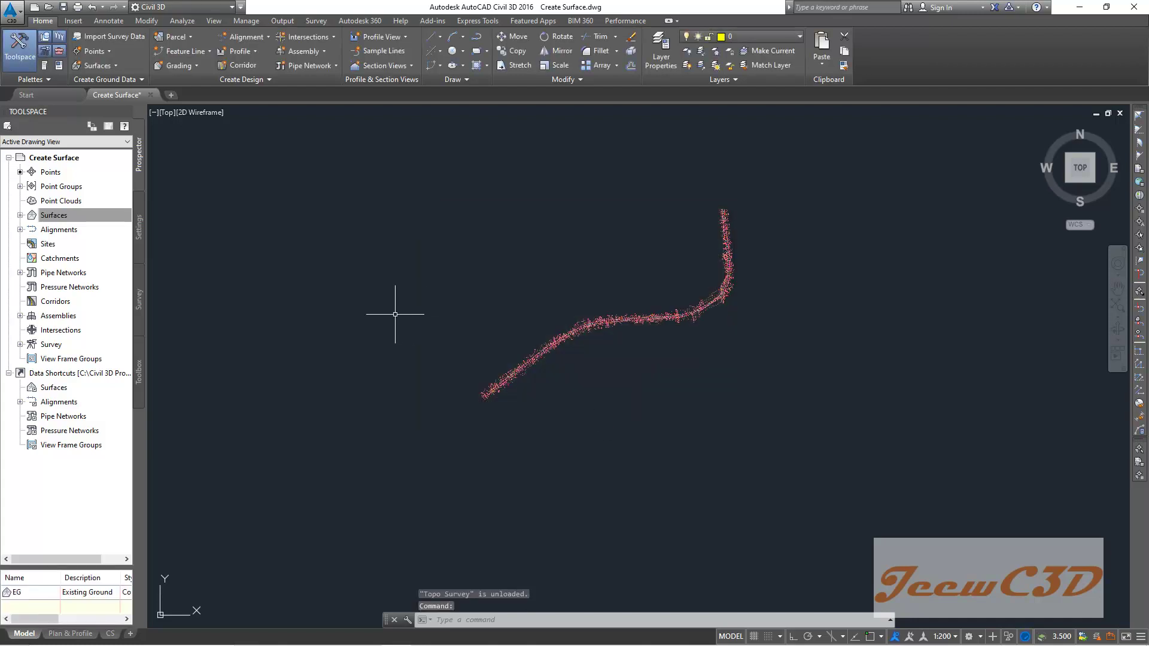
Pan along the point strip and select the EG surface under Surfaces.
{"action": "scroll", "coordinate": [513, 334], "scroll_direction": "up", "scroll_amount": 5}
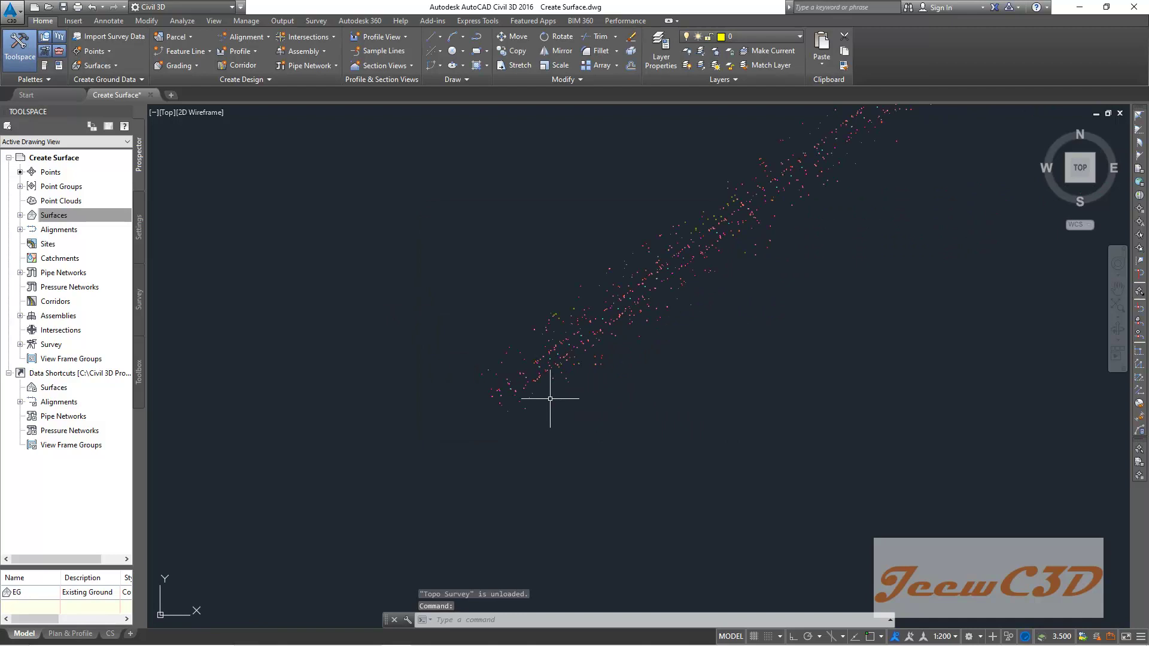
{"action": "middle_click_drag", "start_coordinate": [384, 305], "coordinate": [462, 317]}
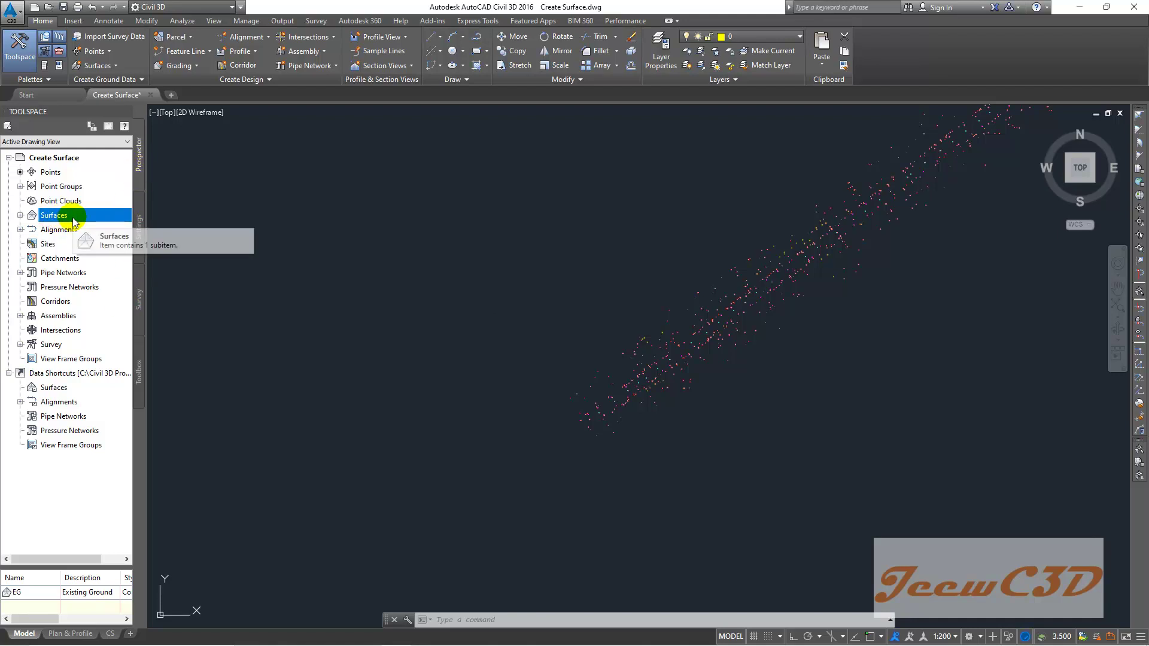
{"action": "left_click", "coordinate": [20, 216]}
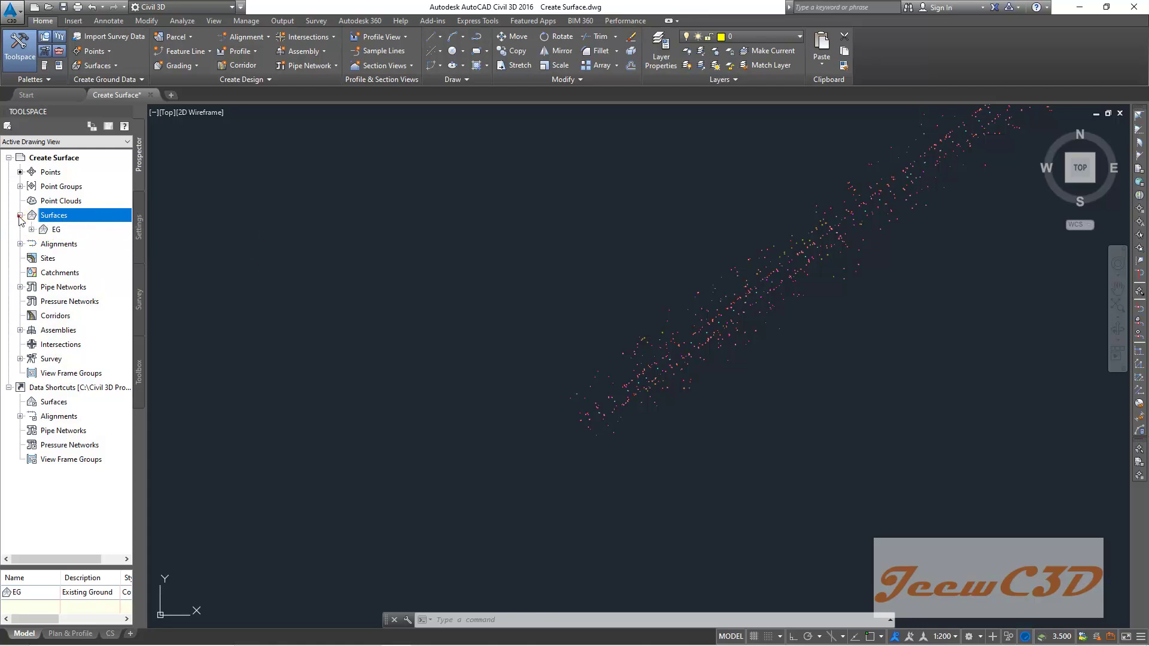
{"action": "left_click", "coordinate": [56, 231]}
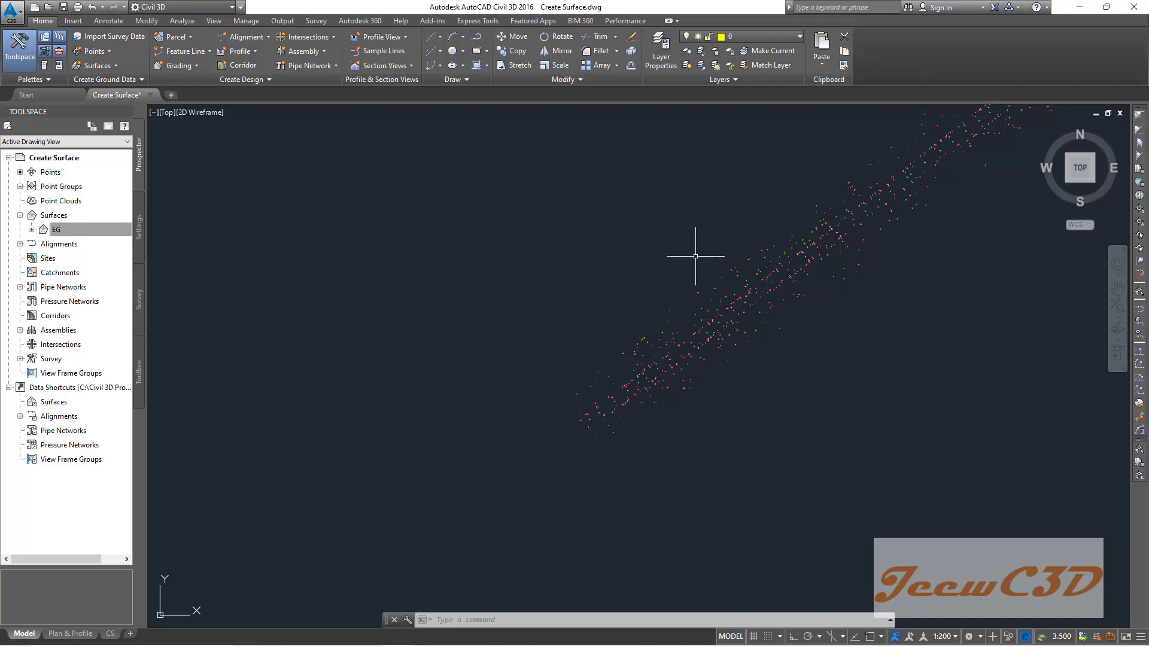
List the survey points' Easting and Northing in a taller pane, then reselect EG.
{"action": "left_click", "coordinate": [48, 172]}
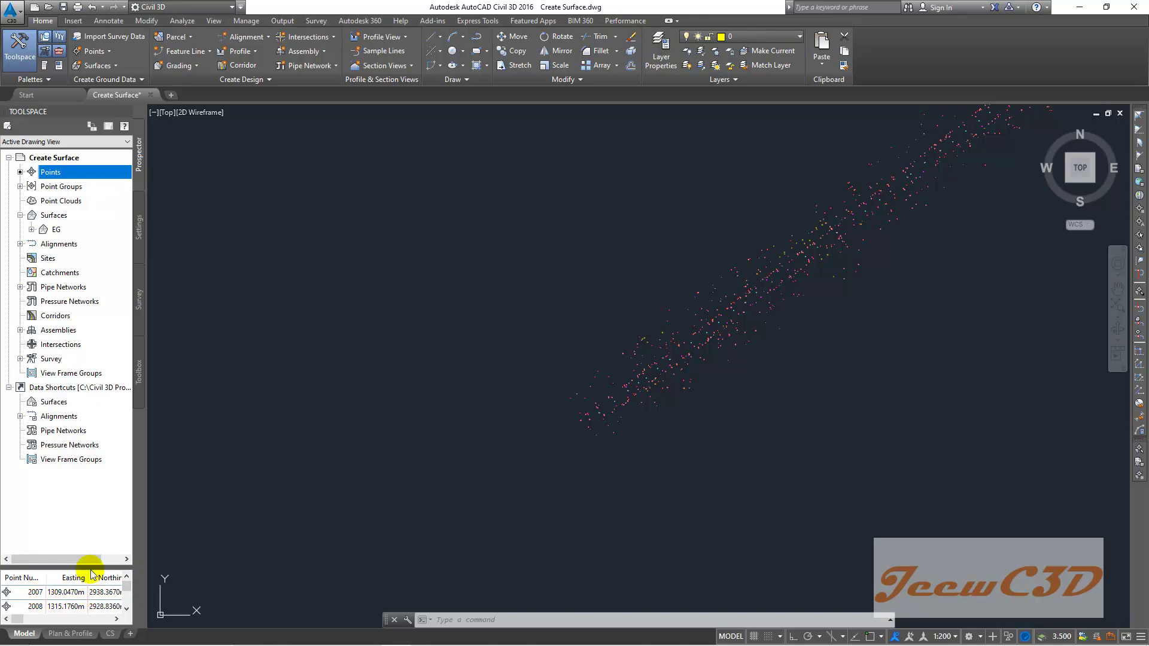
{"action": "left_click_drag", "start_coordinate": [90, 569], "coordinate": [89, 492]}
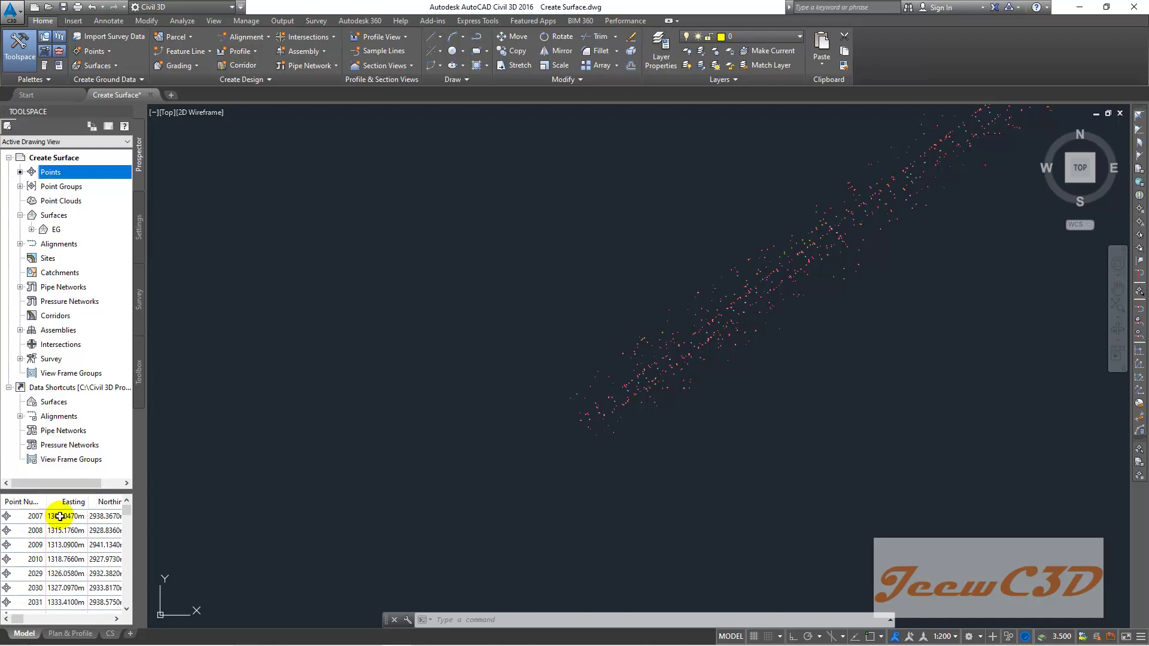
{"action": "mouse_move", "coordinate": [18, 618]}
{"action": "left_mouse_down"}
{"action": "mouse_move", "coordinate": [31, 620]}
{"action": "mouse_move", "coordinate": [15, 620]}
{"action": "left_mouse_up"}
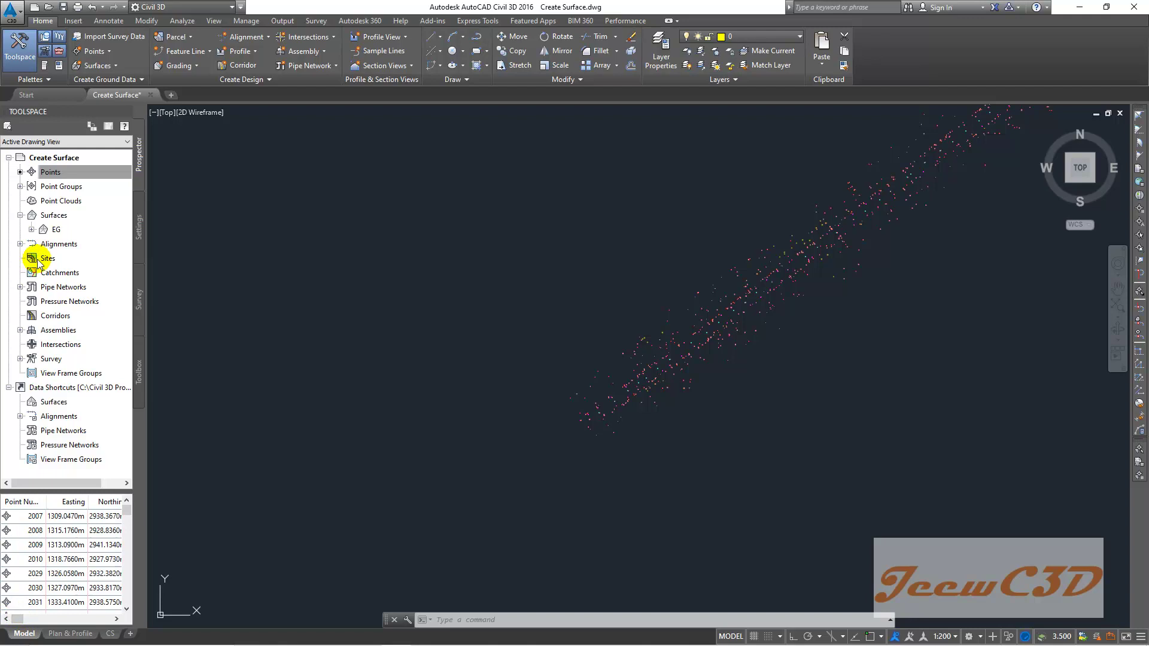
{"action": "left_click", "coordinate": [59, 231]}
Expand the EG surface and its Definition to show the data types.
{"action": "left_click", "coordinate": [31, 229]}
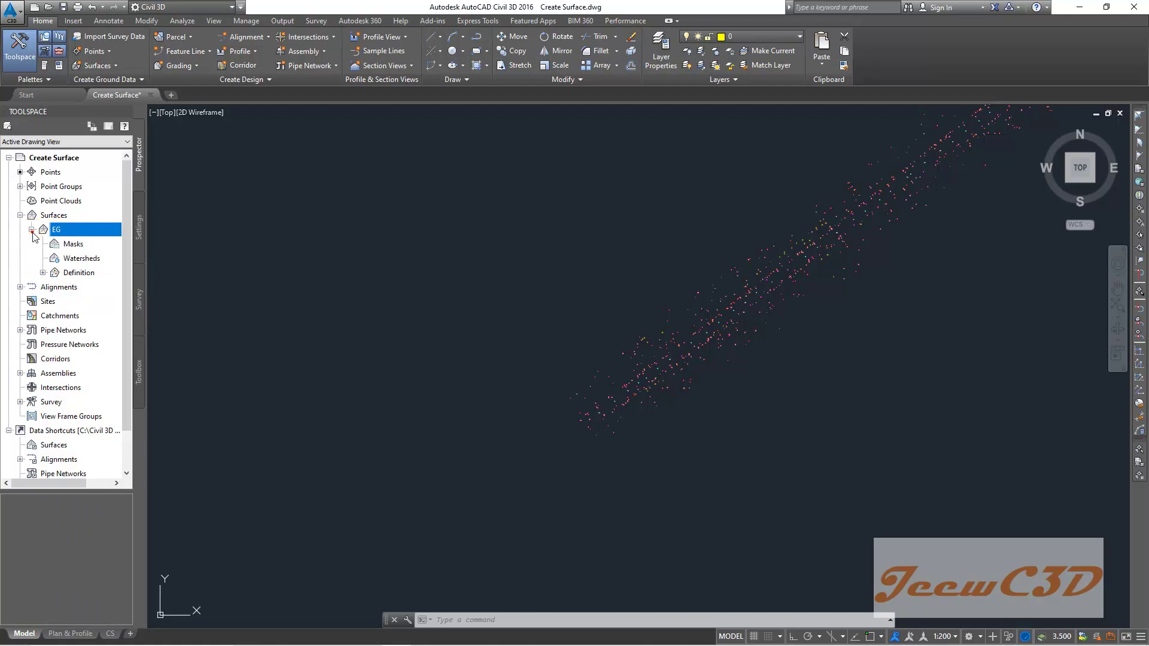
{"action": "left_click", "coordinate": [32, 230]}
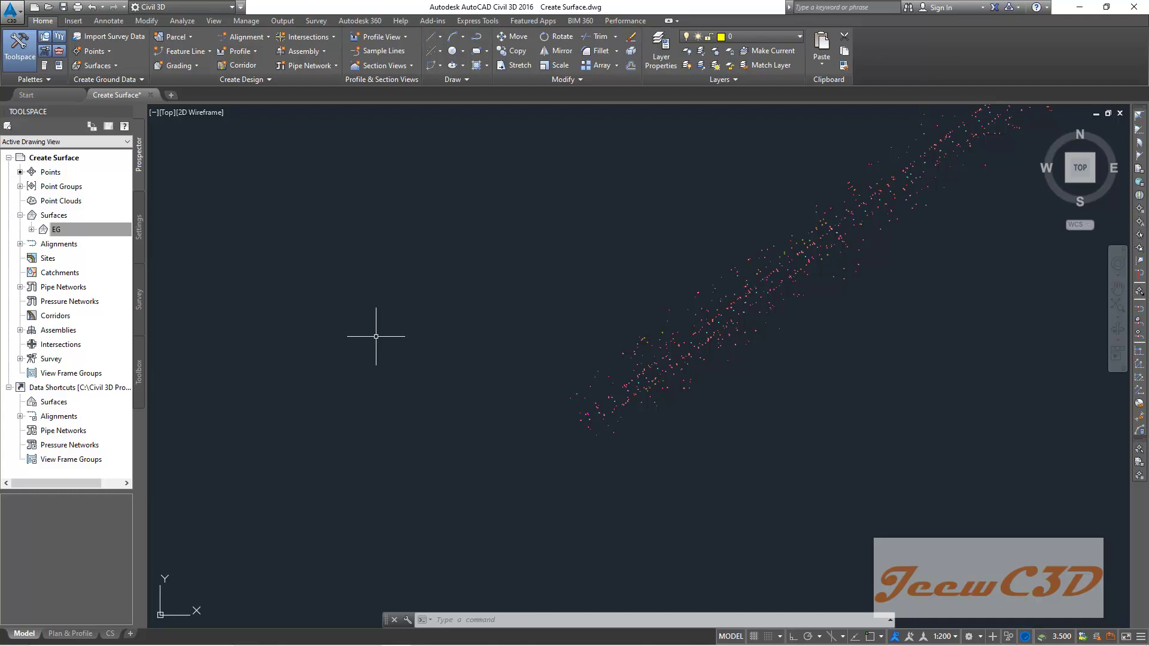
{"action": "left_click", "coordinate": [66, 230]}
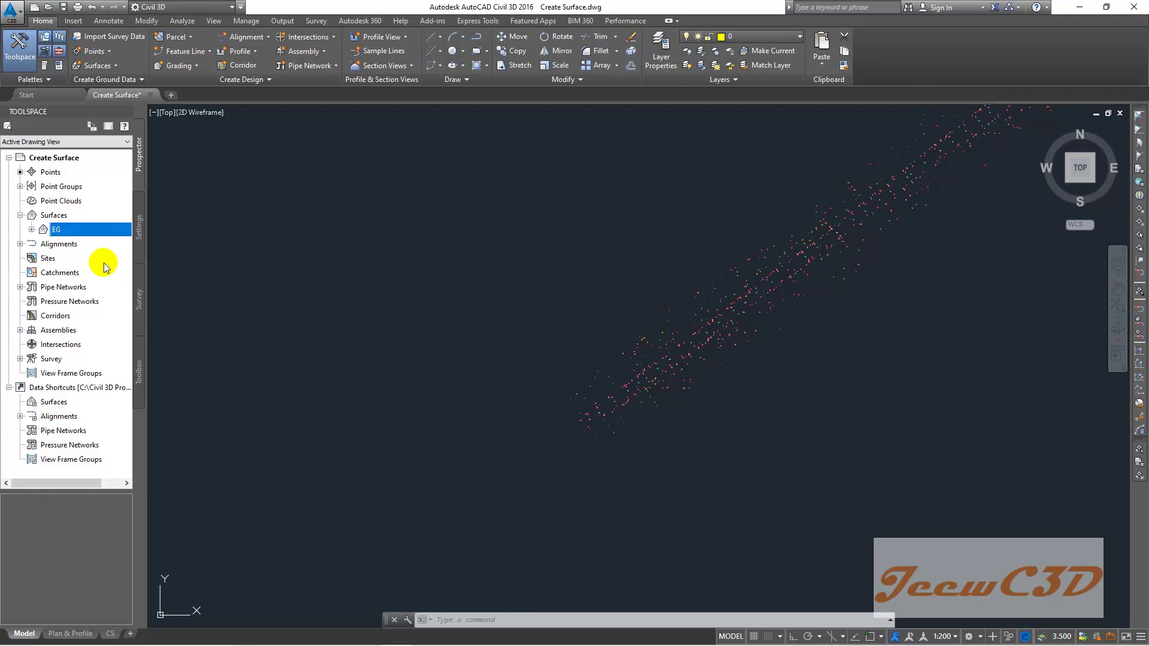
{"action": "left_click", "coordinate": [31, 230]}
{"action": "left_click", "coordinate": [75, 273]}
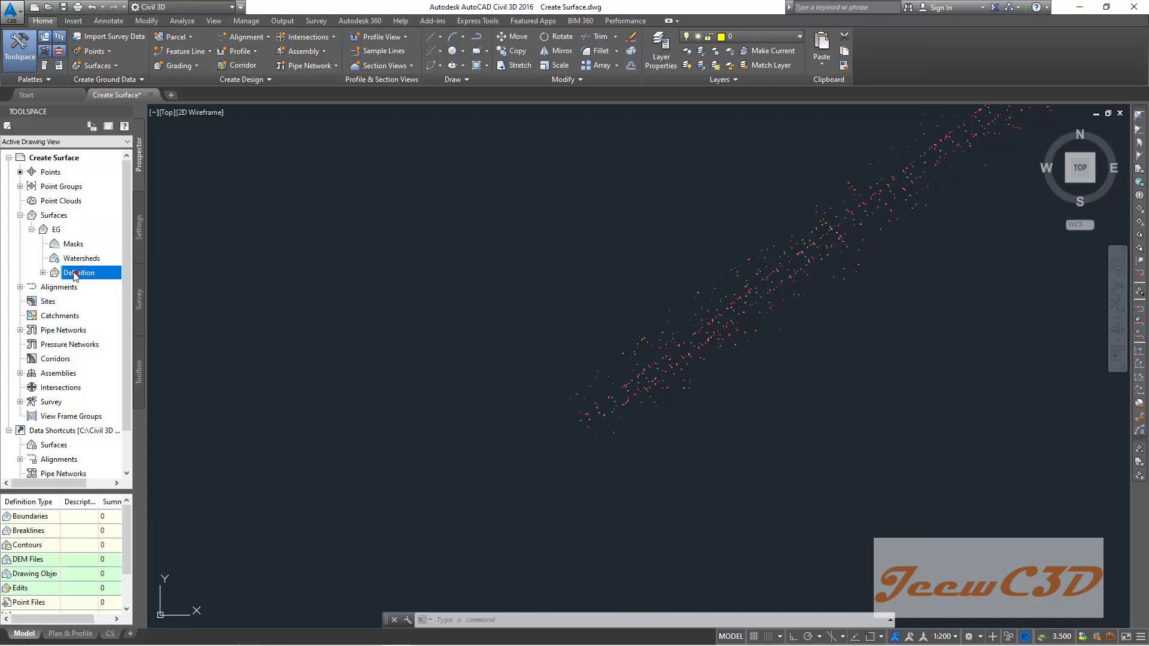
{"action": "left_click", "coordinate": [43, 273]}
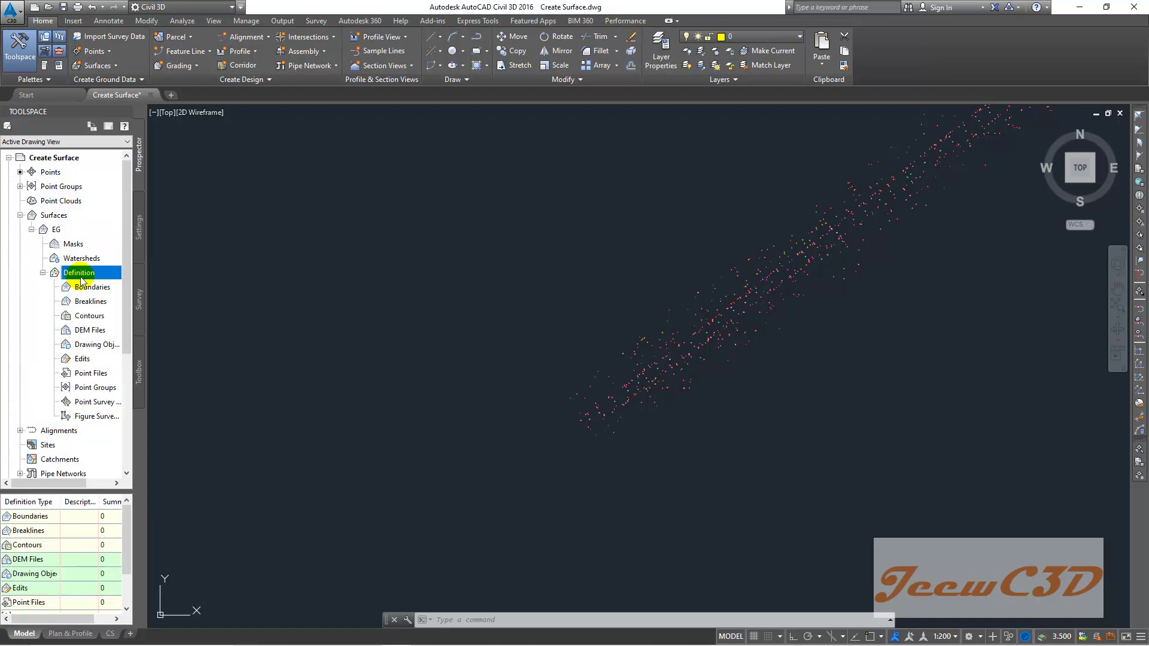
Add a point group to the EG definition, choosing Topo Survey Points.
{"action": "left_click", "coordinate": [96, 389]}
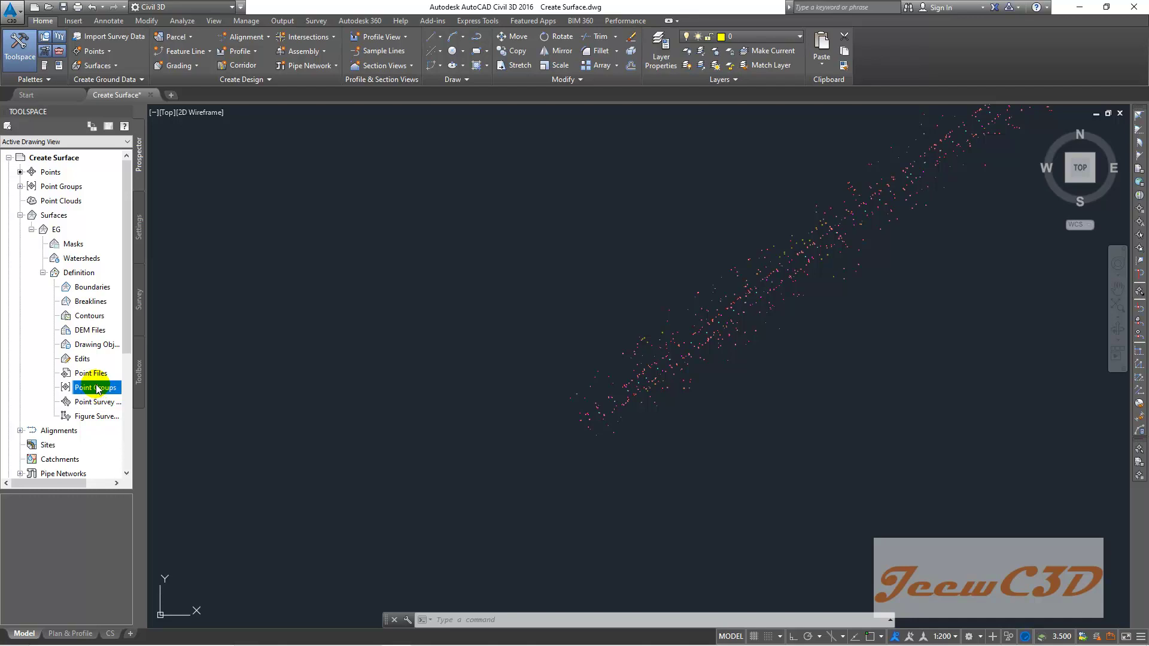
{"action": "right_click", "coordinate": [96, 389]}
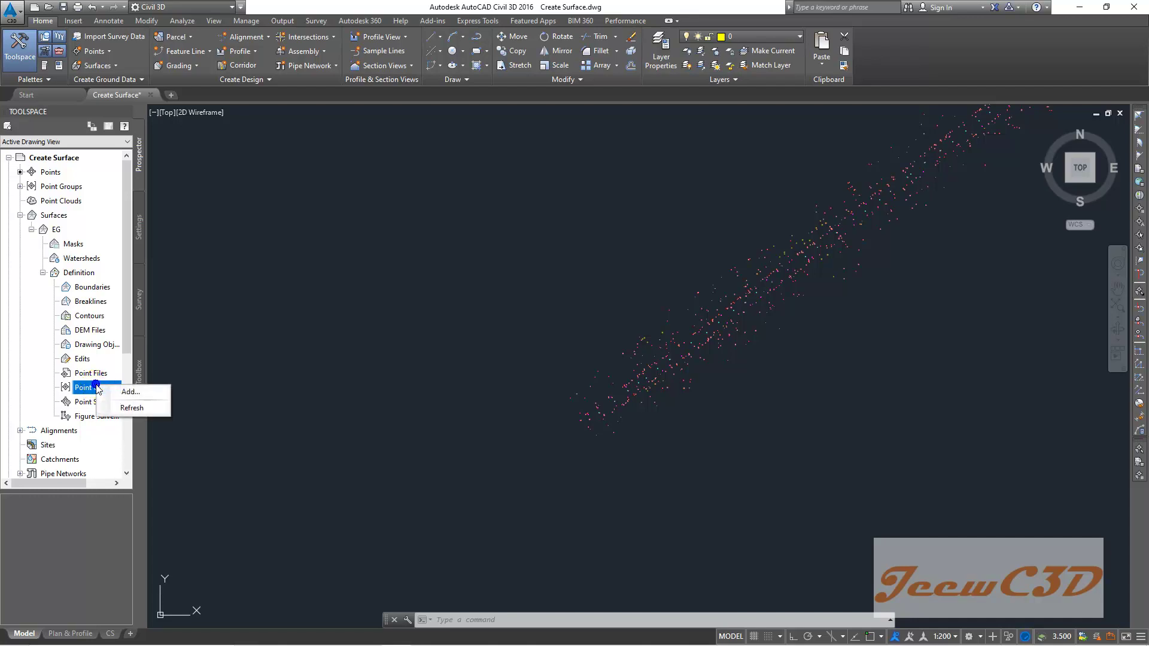
{"action": "left_click", "coordinate": [132, 393]}
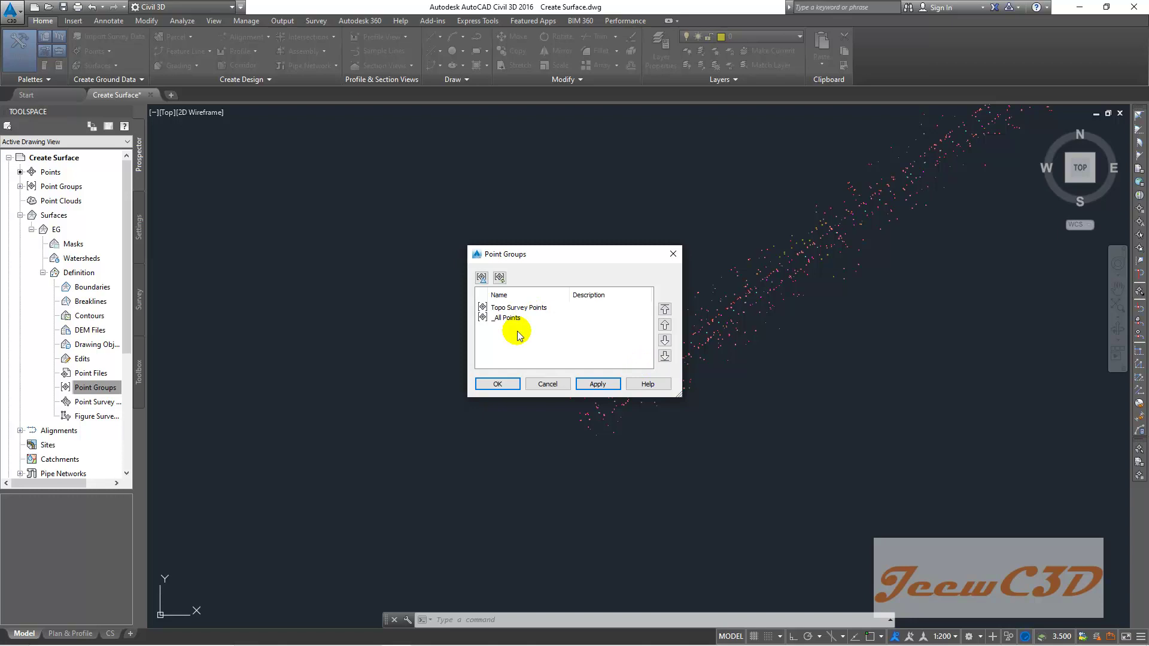
{"action": "left_click", "coordinate": [520, 315]}
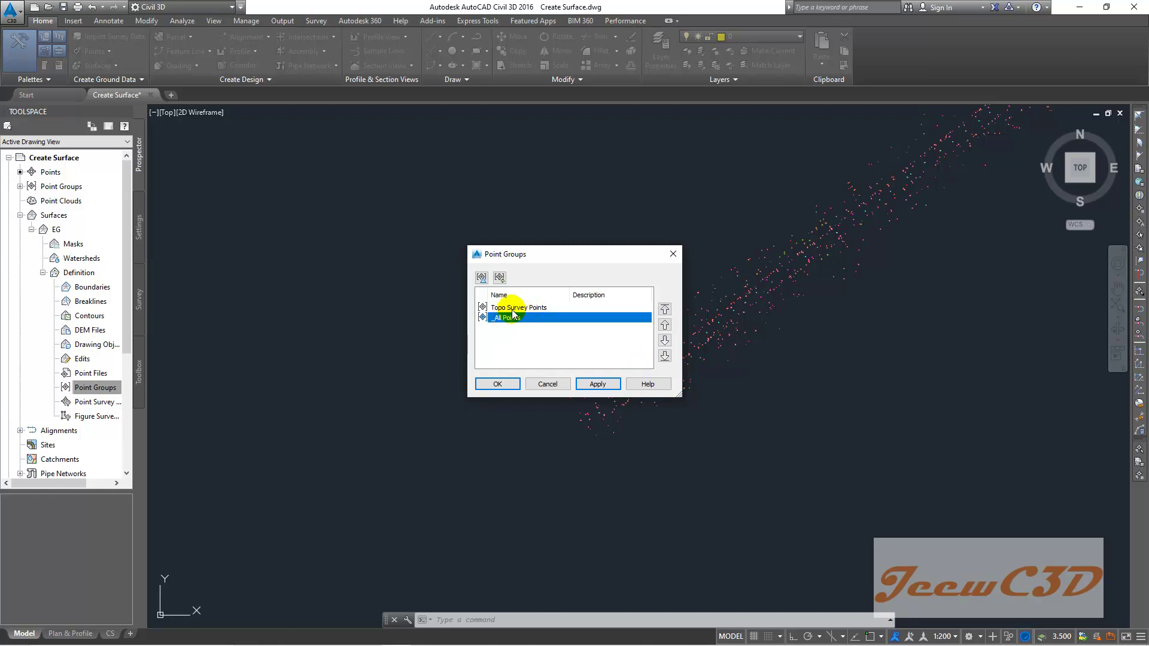
{"action": "left_click", "coordinate": [519, 307]}
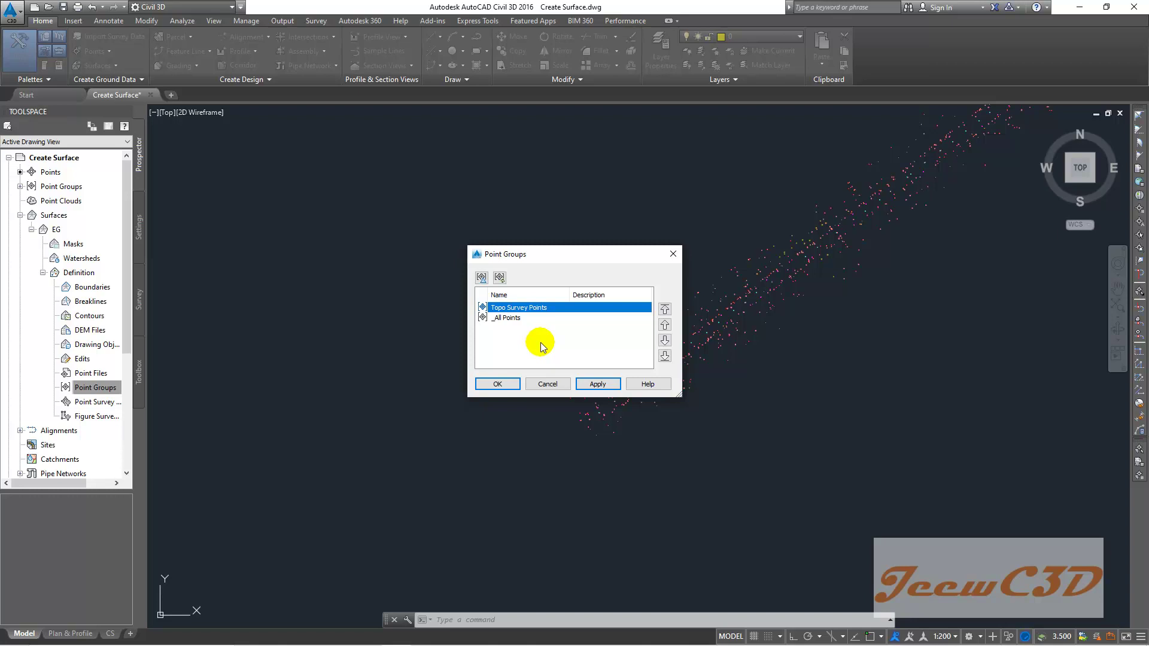
{"action": "left_click", "coordinate": [523, 307]}
Confirm Topo Survey Points as the EG source and zoom over the built surface.
{"action": "left_click", "coordinate": [497, 383]}
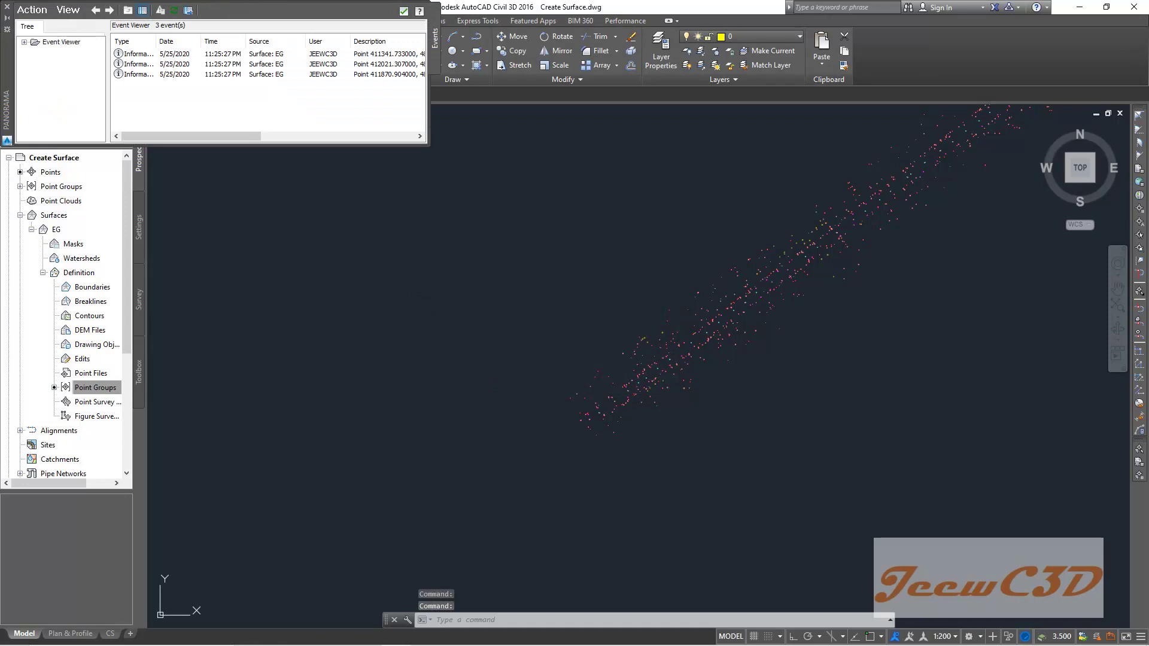
{"action": "scroll", "coordinate": [587, 197], "scroll_direction": "down", "scroll_amount": 2}
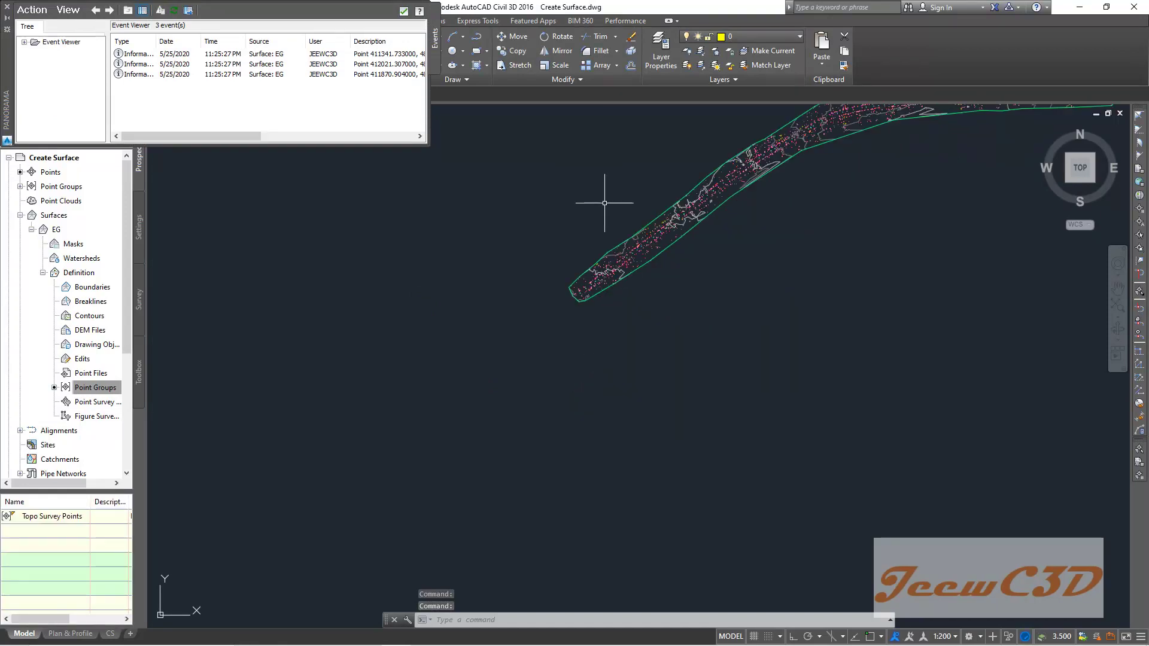
{"action": "middle_click_drag", "start_coordinate": [605, 197], "coordinate": [532, 245]}
{"action": "scroll", "coordinate": [410, 333], "scroll_direction": "down", "scroll_amount": 2}
{"action": "scroll", "coordinate": [513, 347], "scroll_direction": "up", "scroll_amount": 1}
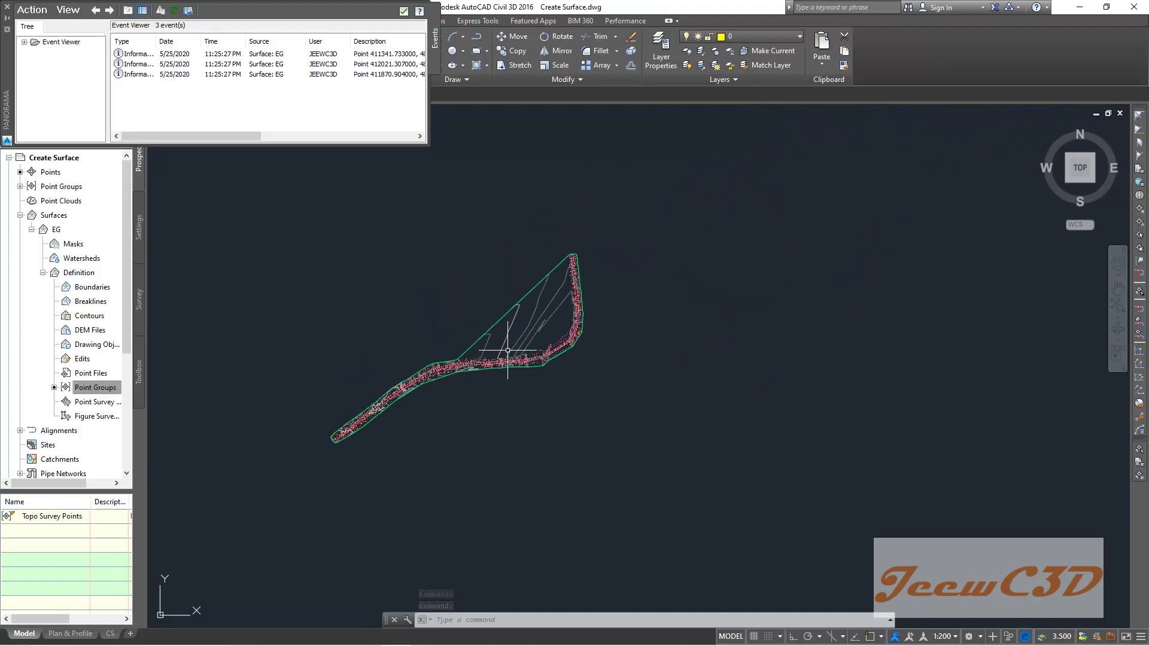
{"action": "scroll", "coordinate": [505, 341], "scroll_direction": "up", "scroll_amount": 3}
{"action": "scroll", "coordinate": [476, 328], "scroll_direction": "down", "scroll_amount": 2}
{"action": "scroll", "coordinate": [383, 363], "scroll_direction": "up", "scroll_amount": 3}
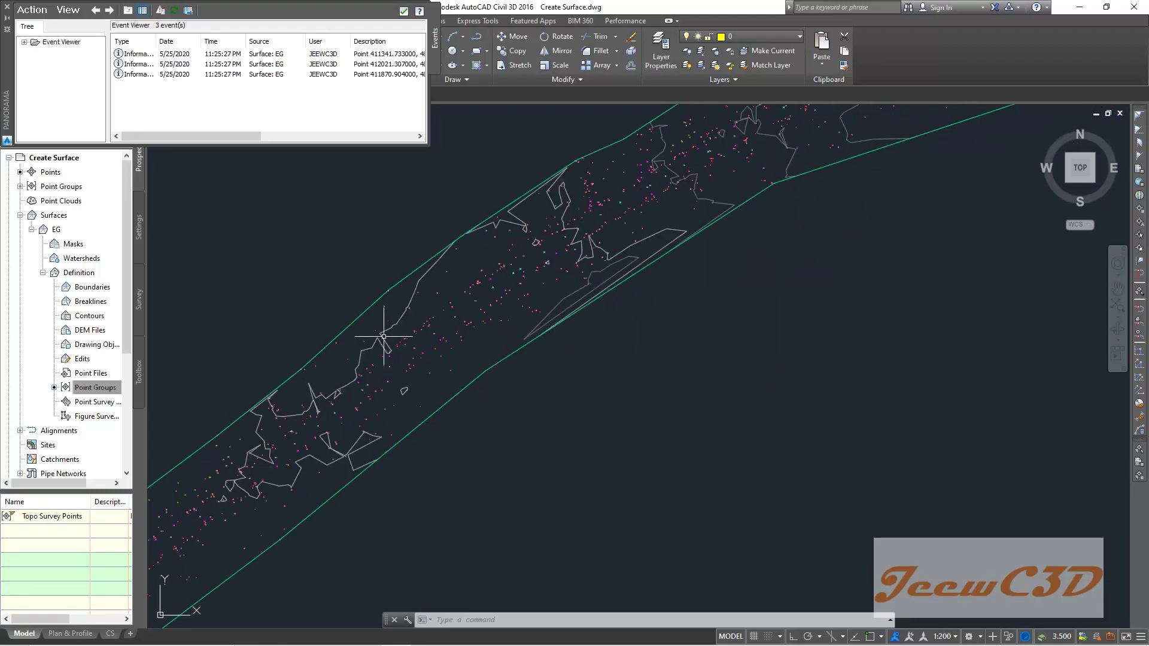
{"action": "scroll", "coordinate": [385, 326], "scroll_direction": "down", "scroll_amount": 1}
{"action": "scroll", "coordinate": [436, 307], "scroll_direction": "up", "scroll_amount": 3}
{"action": "scroll", "coordinate": [531, 244], "scroll_direction": "down", "scroll_amount": 1}
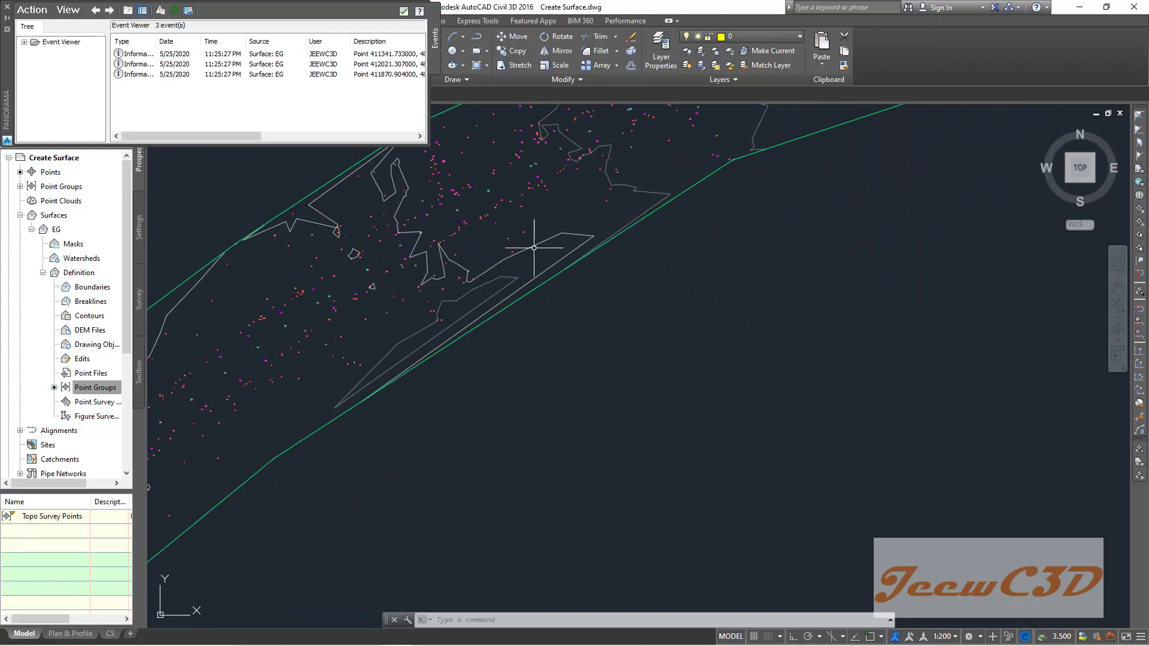
Pan the whole surface into view and close the Panorama Event Viewer.
{"action": "middle_click_drag", "start_coordinate": [531, 243], "coordinate": [404, 415]}
{"action": "scroll", "coordinate": [539, 359], "scroll_direction": "down", "scroll_amount": 5}
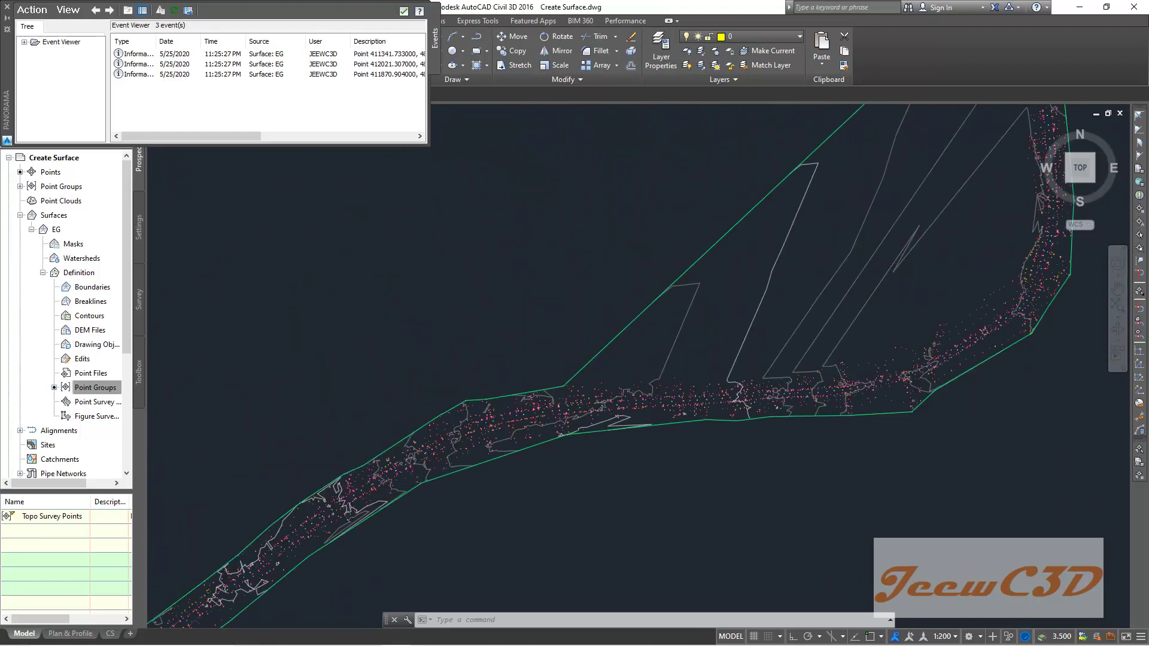
{"action": "middle_click_drag", "start_coordinate": [567, 471], "coordinate": [643, 375]}
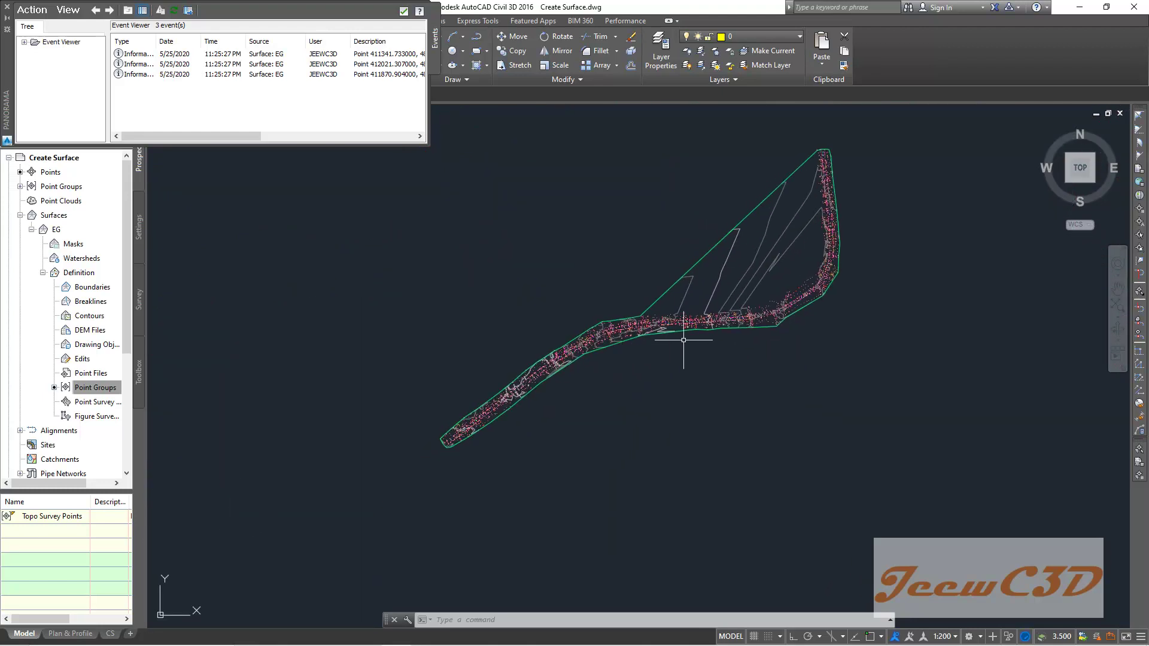
{"action": "left_click", "coordinate": [403, 12]}
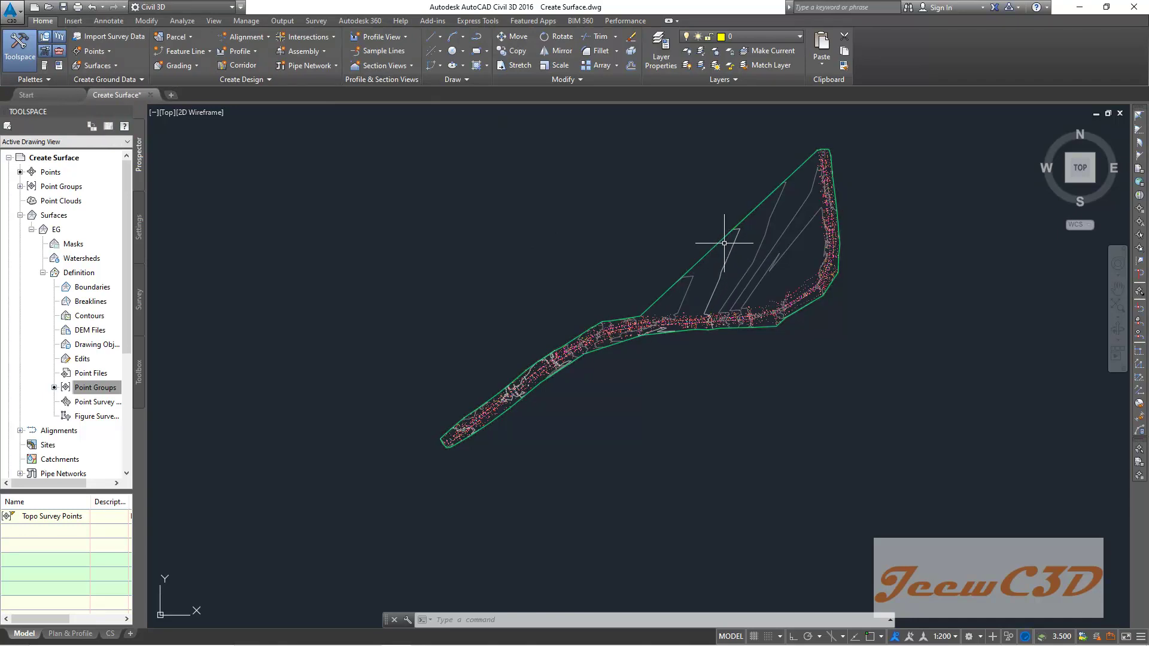
Open the EG surface in a maximised Object Viewer and orbit it.
{"action": "left_click", "coordinate": [723, 237]}
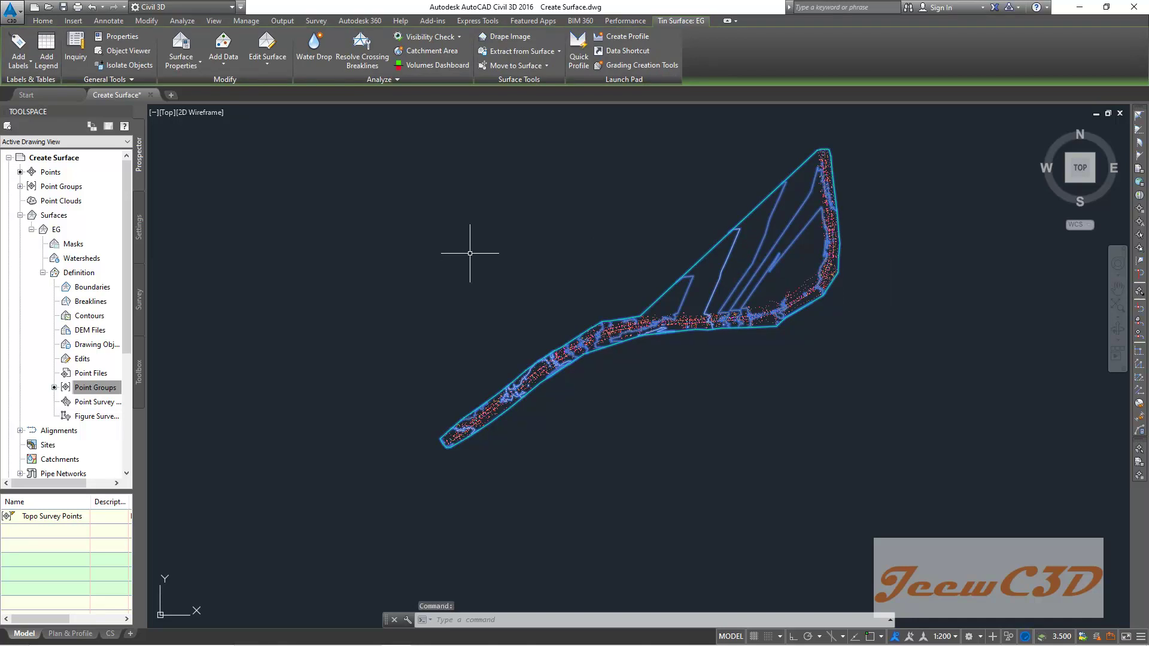
{"action": "right_click", "coordinate": [471, 259]}
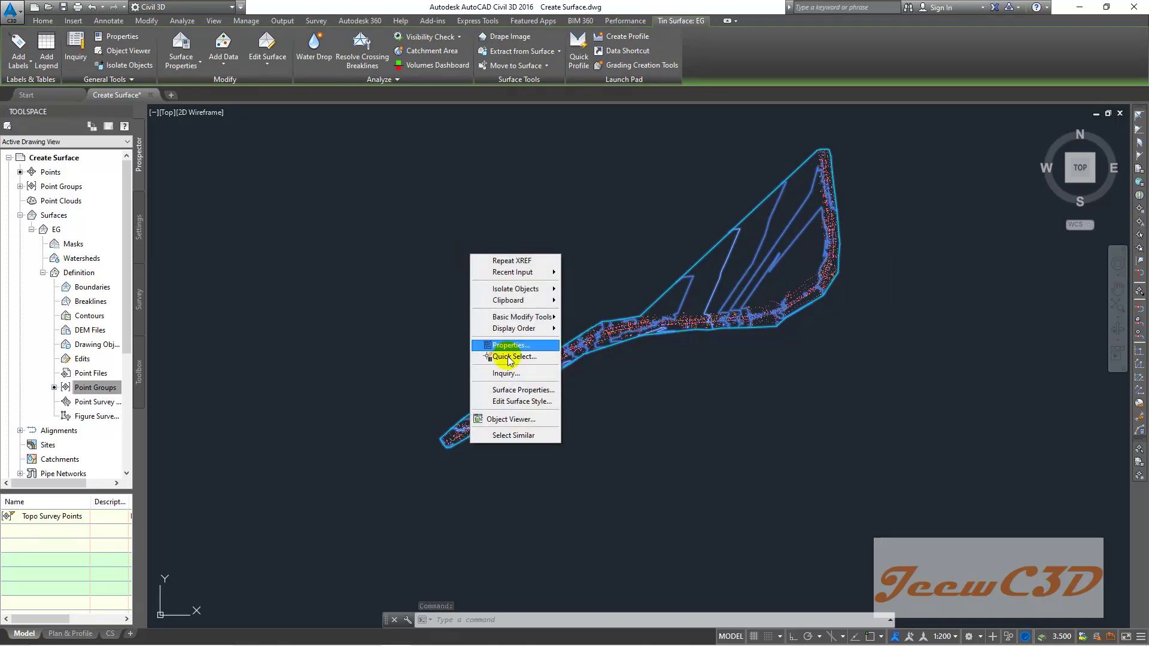
{"action": "left_click", "coordinate": [516, 420]}
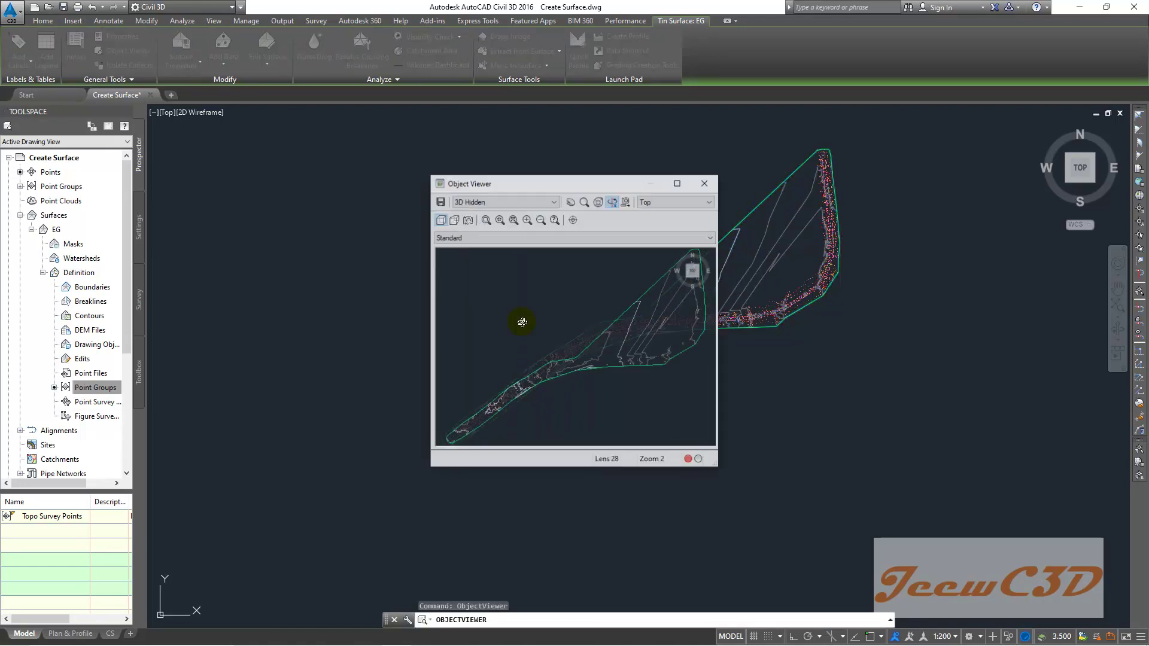
{"action": "left_click", "coordinate": [679, 184]}
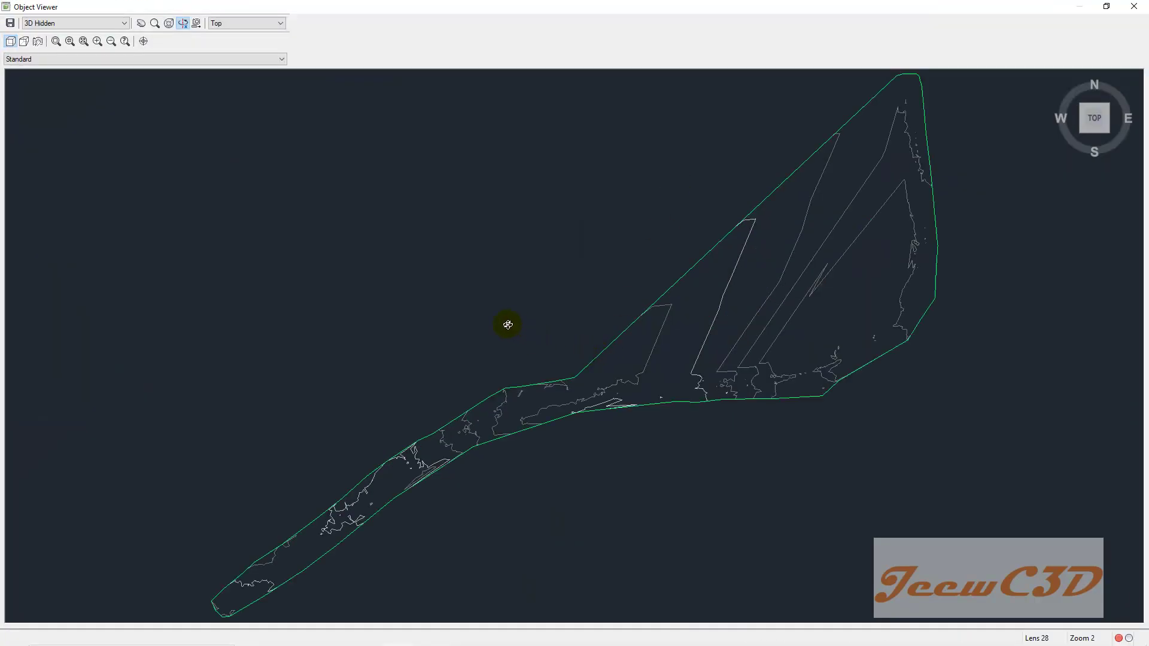
{"action": "left_click_drag", "start_coordinate": [489, 322], "coordinate": [587, 274]}
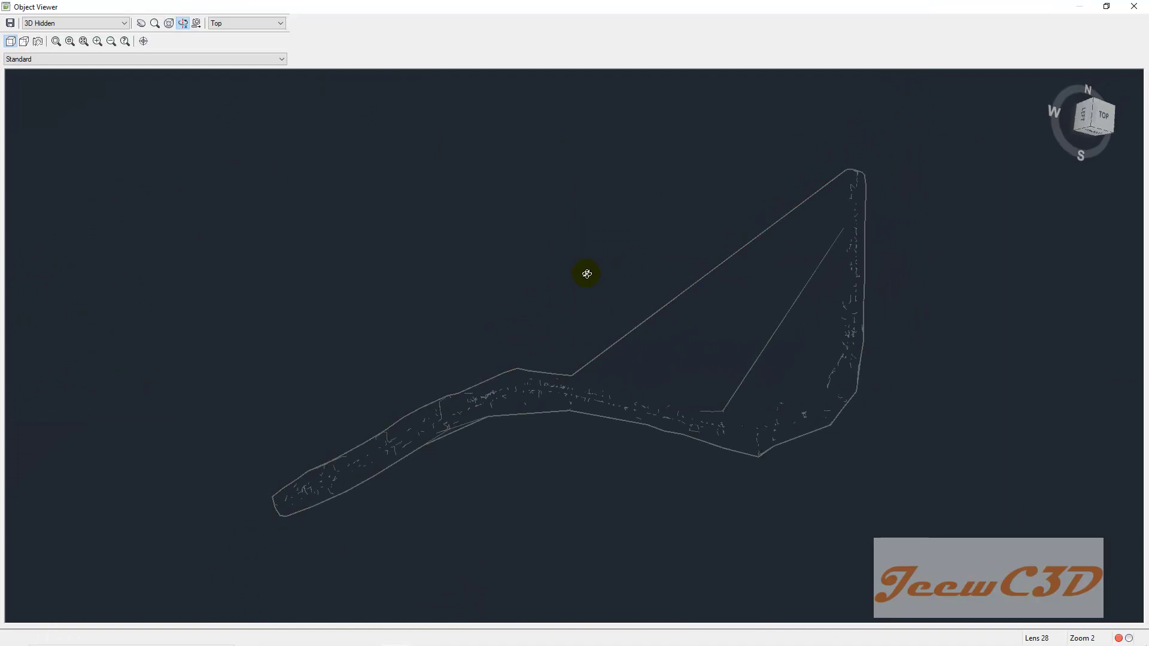
{"action": "left_click_drag", "start_coordinate": [376, 348], "coordinate": [431, 344]}
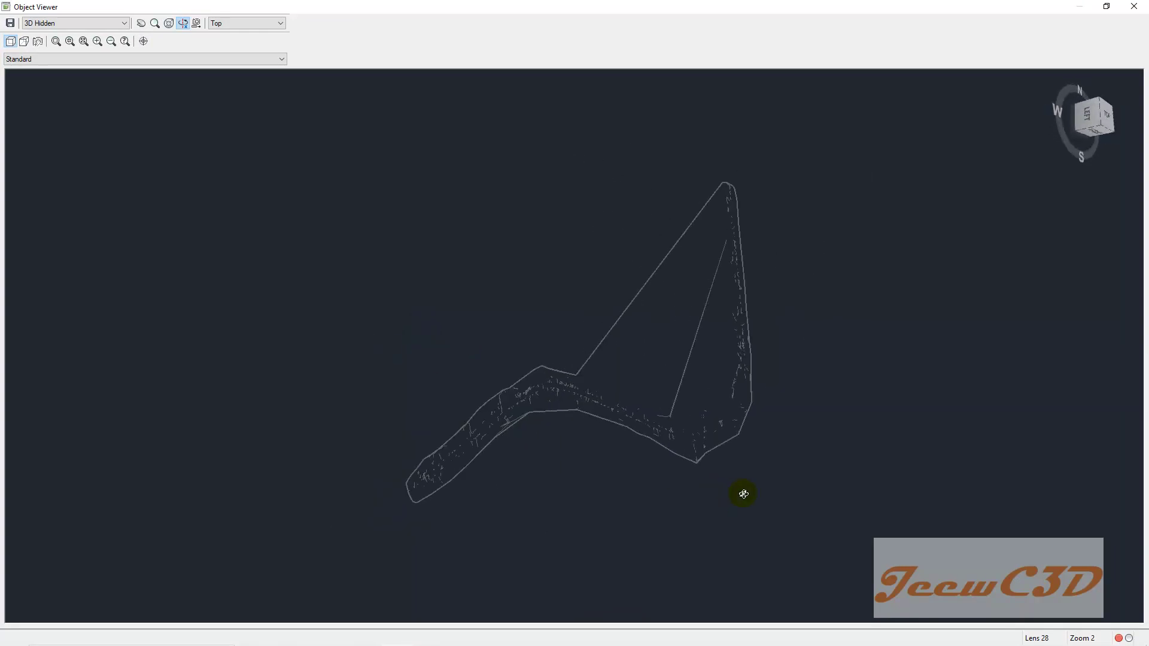
{"action": "left_click_drag", "start_coordinate": [743, 494], "coordinate": [761, 379]}
{"action": "left_click_drag", "start_coordinate": [660, 547], "coordinate": [718, 508]}
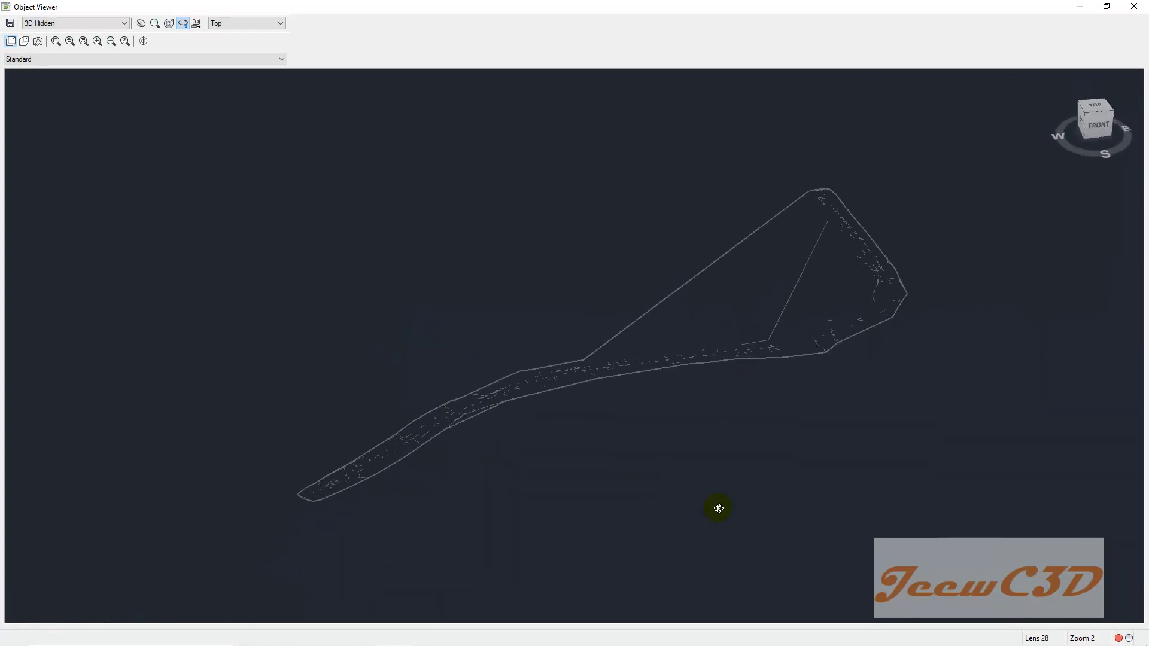
Inspect the surface in Conceptual visual style, then close the Object Viewer.
{"action": "left_click", "coordinate": [91, 22]}
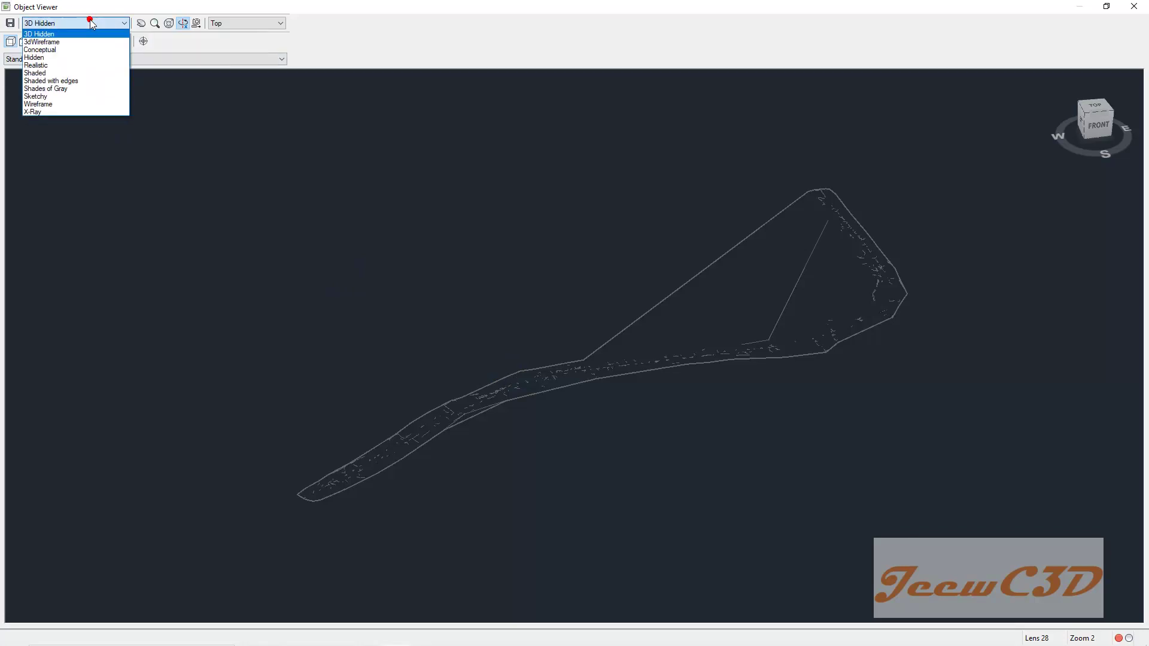
{"action": "left_click", "coordinate": [45, 49]}
{"action": "left_click_drag", "start_coordinate": [331, 311], "coordinate": [410, 292]}
{"action": "left_click_drag", "start_coordinate": [538, 478], "coordinate": [531, 423]}
{"action": "scroll", "coordinate": [569, 428], "scroll_direction": "up", "scroll_amount": 3}
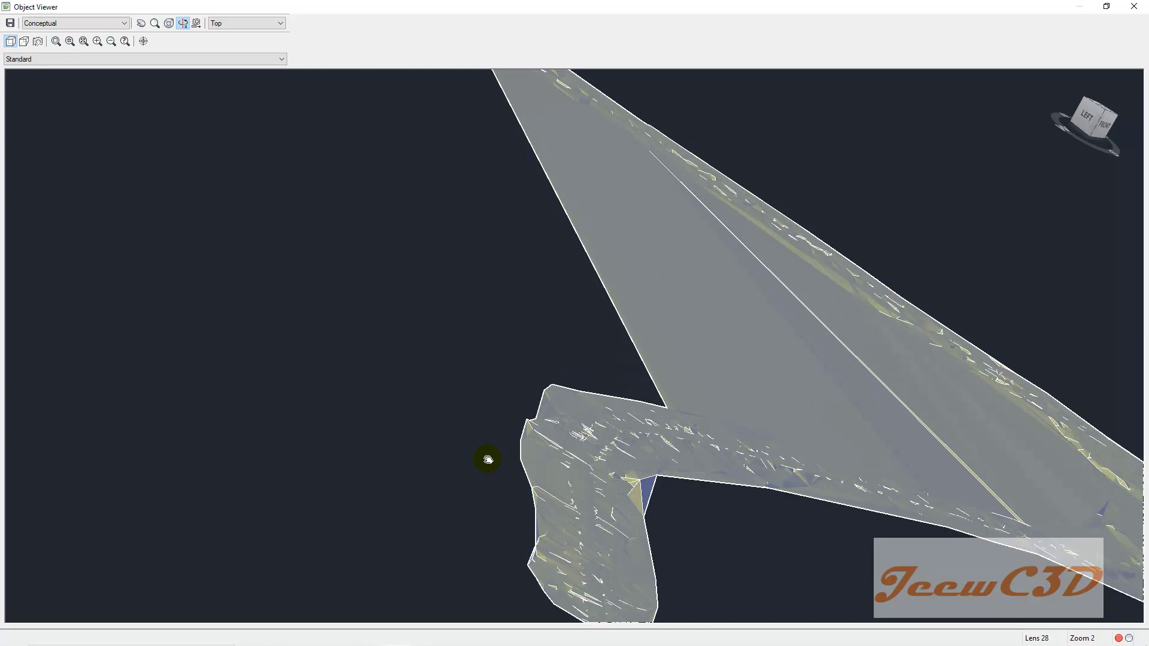
{"action": "middle_click_drag", "start_coordinate": [487, 456], "coordinate": [481, 326]}
{"action": "left_click_drag", "start_coordinate": [480, 415], "coordinate": [466, 457]}
{"action": "middle_click_drag", "start_coordinate": [467, 457], "coordinate": [472, 382]}
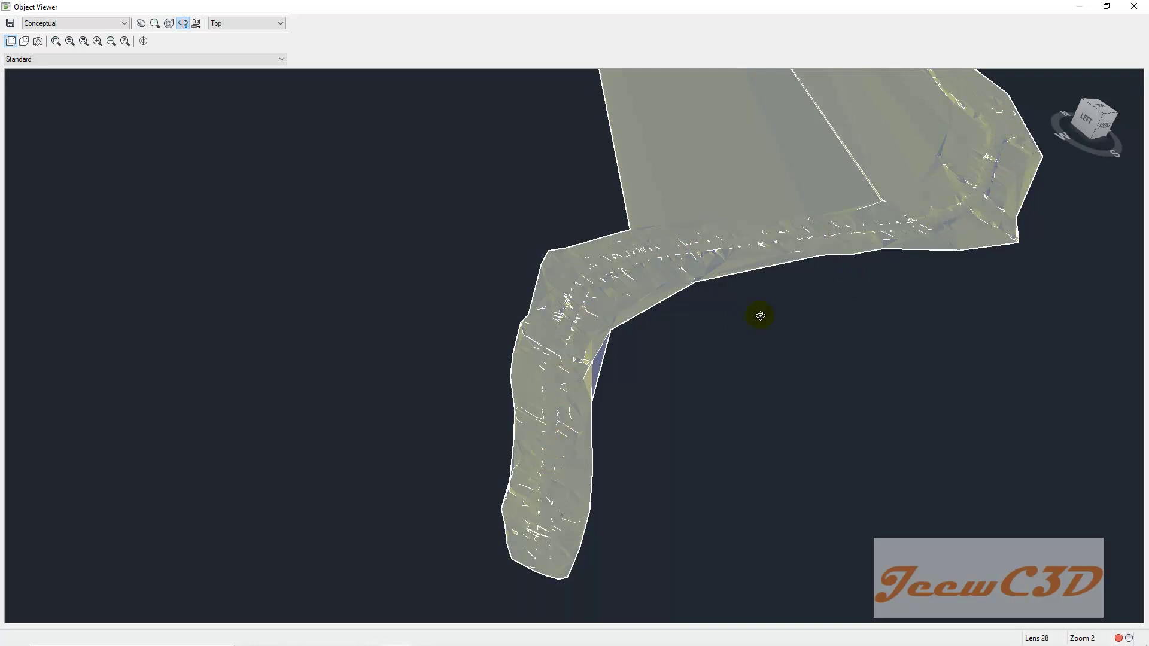
{"action": "scroll", "coordinate": [772, 357], "scroll_direction": "down", "scroll_amount": 4}
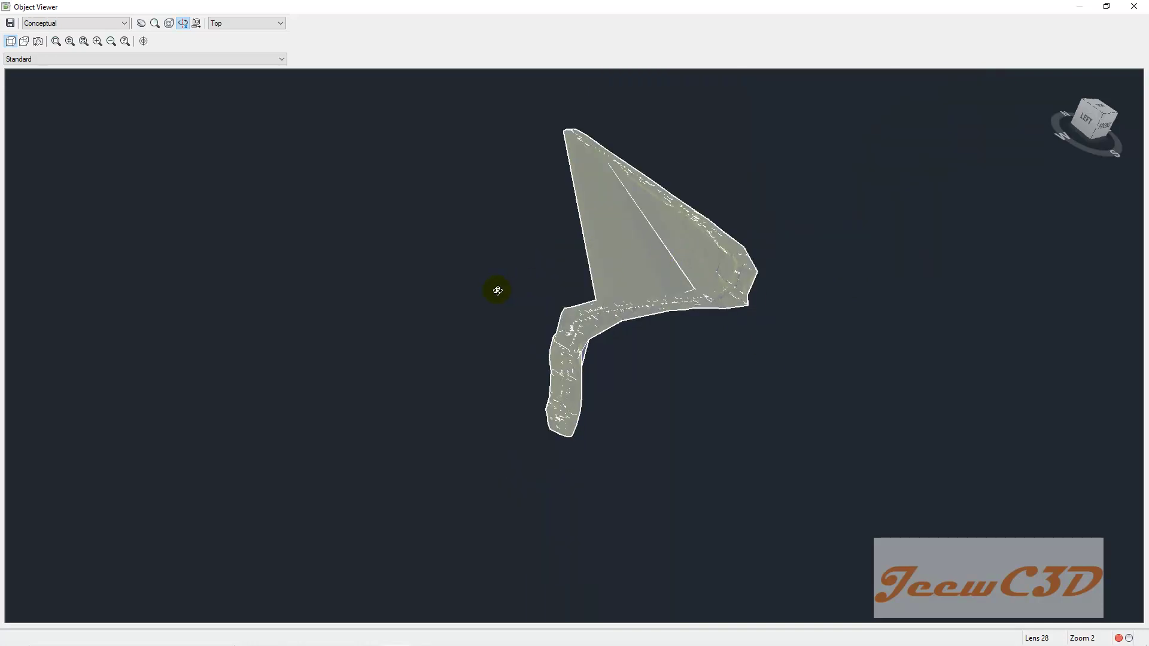
{"action": "left_click", "coordinate": [1132, 7]}
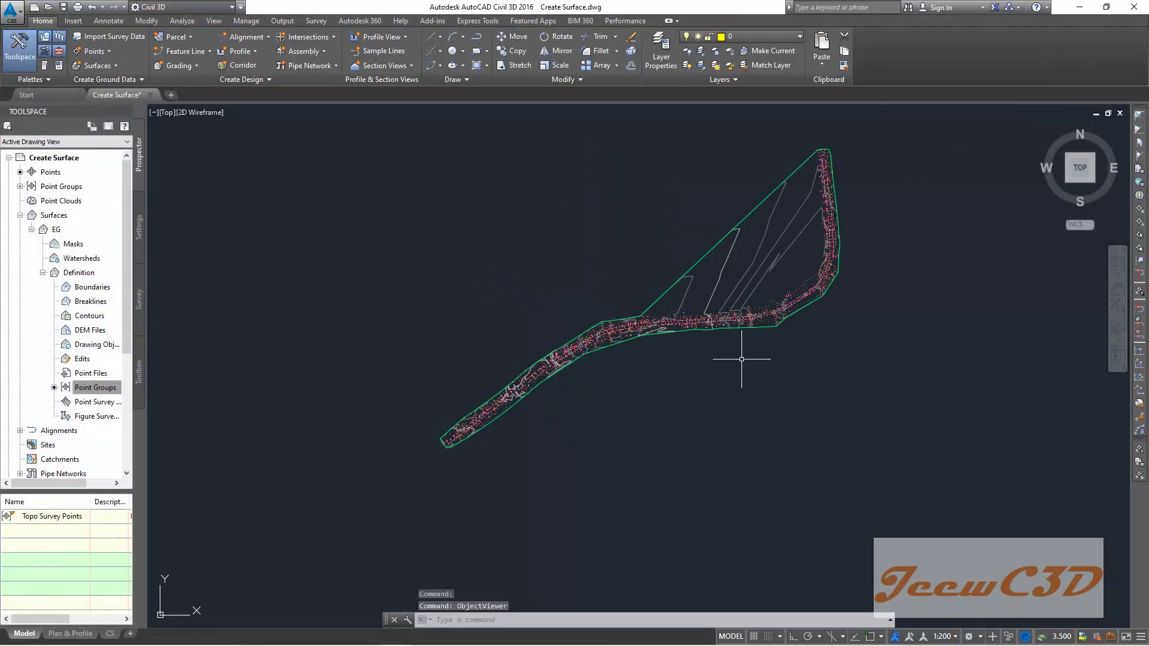
{"action": "scroll", "coordinate": [733, 260], "scroll_direction": "up", "scroll_amount": 4}
{"action": "scroll", "coordinate": [520, 377], "scroll_direction": "down", "scroll_amount": 4}
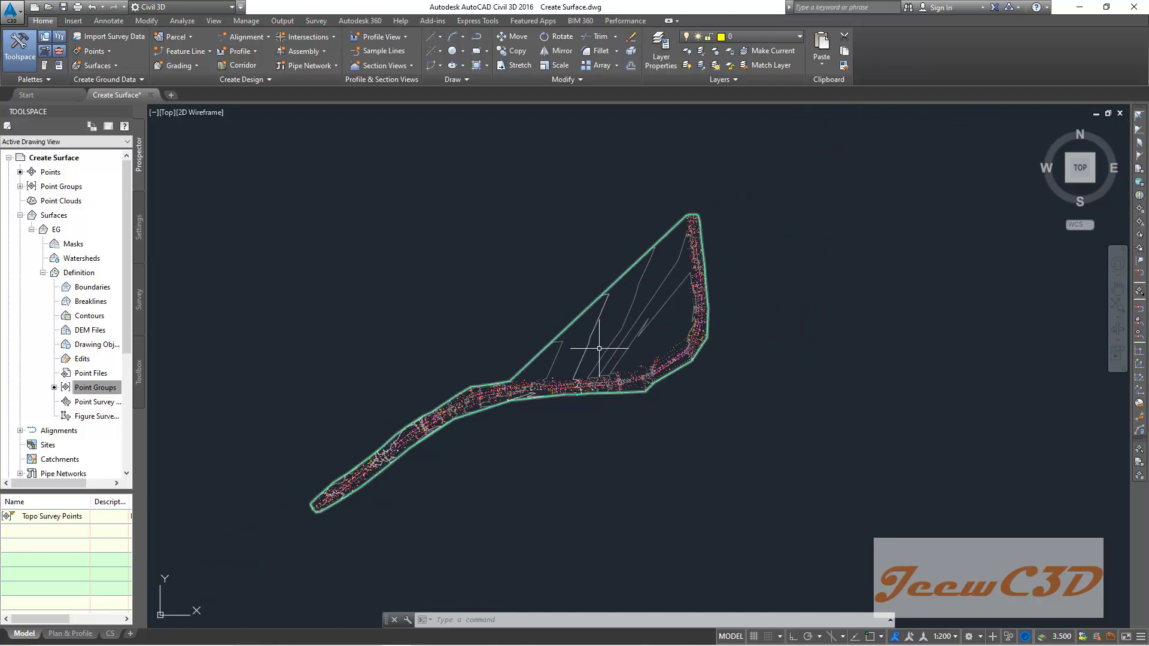
{"action": "scroll", "coordinate": [575, 368], "scroll_direction": "up", "scroll_amount": 4}
{"action": "scroll", "coordinate": [604, 400], "scroll_direction": "down", "scroll_amount": 2}
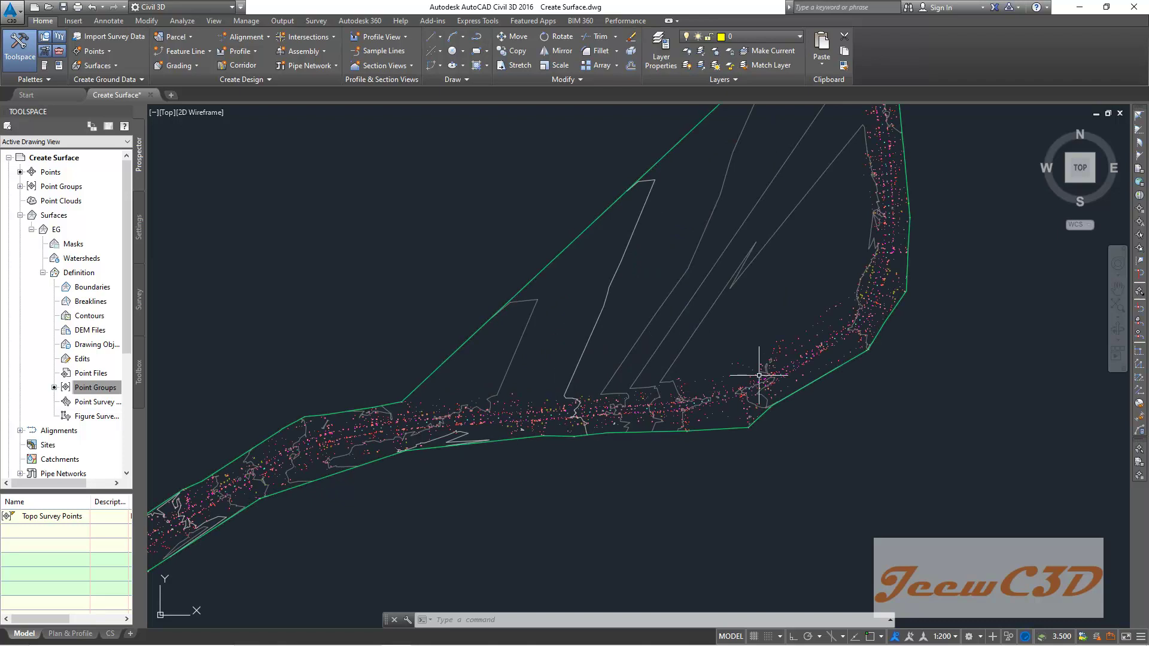
{"action": "scroll", "coordinate": [829, 311], "scroll_direction": "down", "scroll_amount": 2}
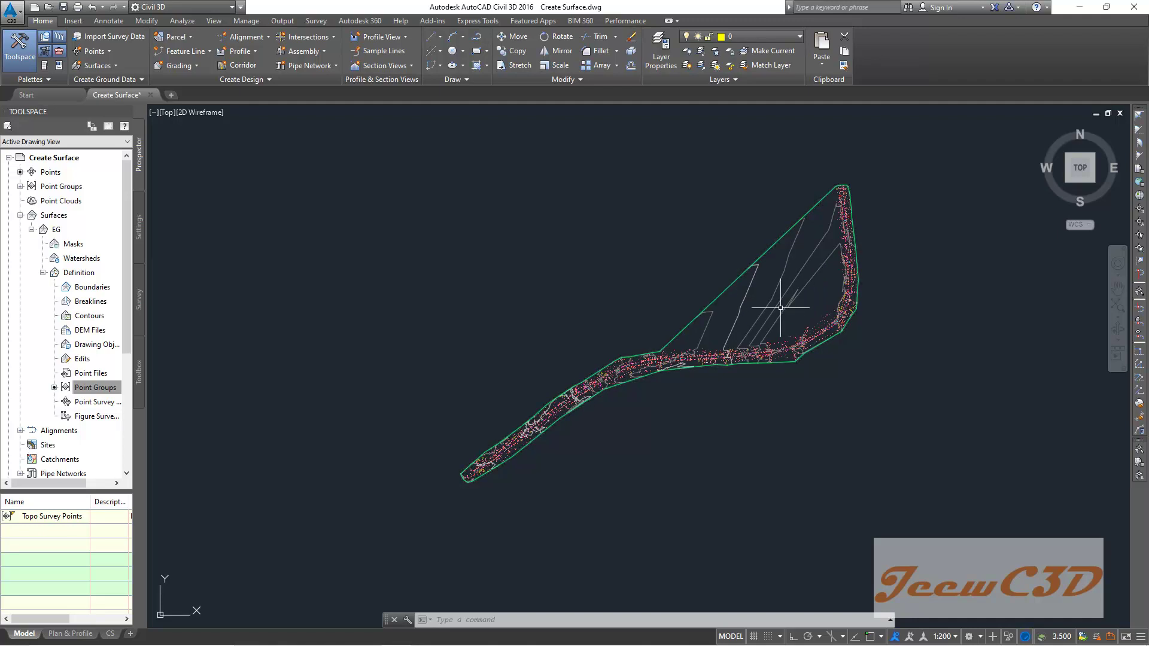
Open Boundary.dwg from Desktop > CE 760 Civil 3D > Data.
{"action": "mouse_move", "coordinate": [781, 308]}
{"action": "mouse_move", "coordinate": [785, 280]}
{"action": "left_click", "coordinate": [13, 12]}
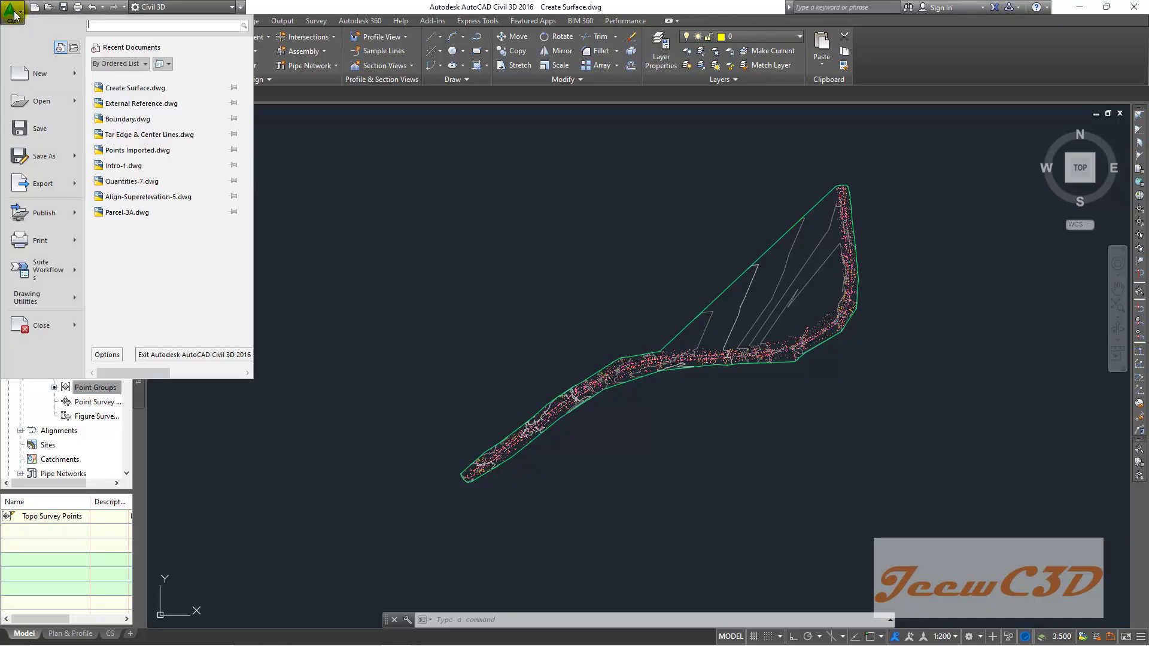
{"action": "left_click", "coordinate": [38, 101]}
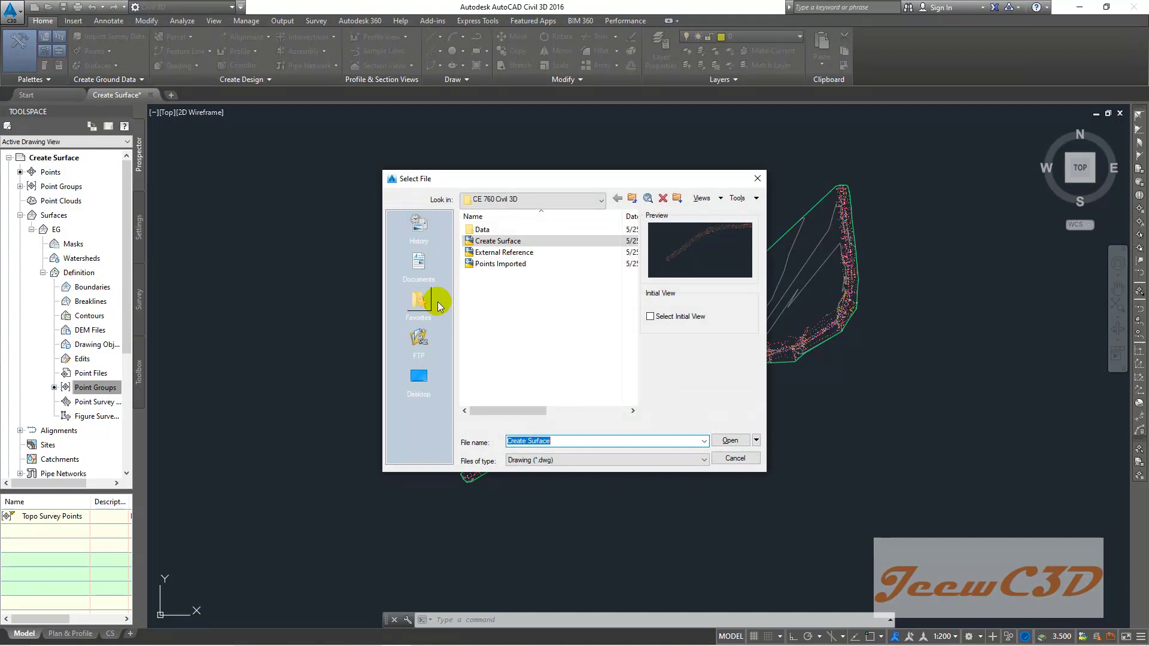
{"action": "left_click", "coordinate": [419, 376]}
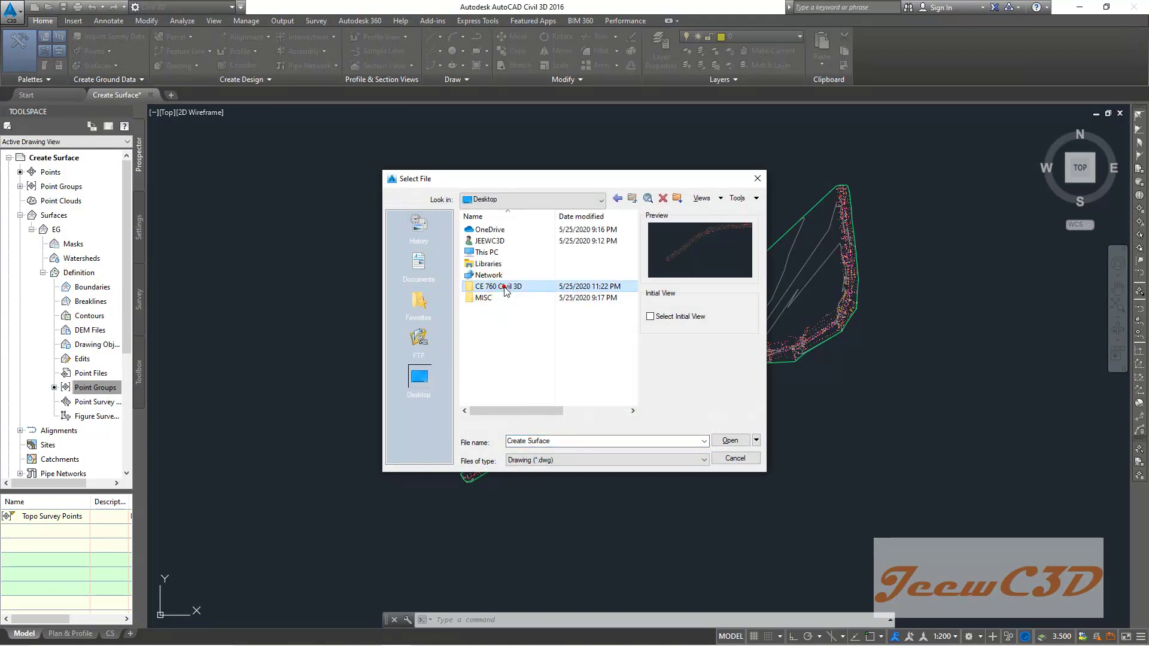
{"action": "double_click", "coordinate": [505, 287]}
{"action": "double_click", "coordinate": [488, 230]}
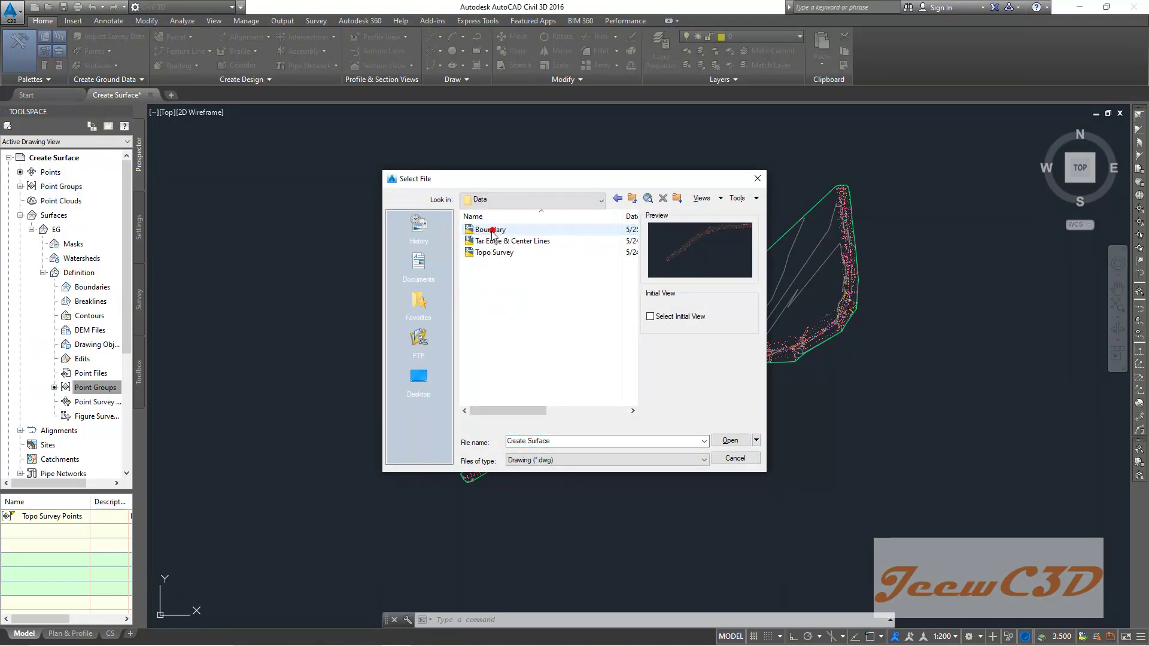
{"action": "left_click", "coordinate": [489, 231]}
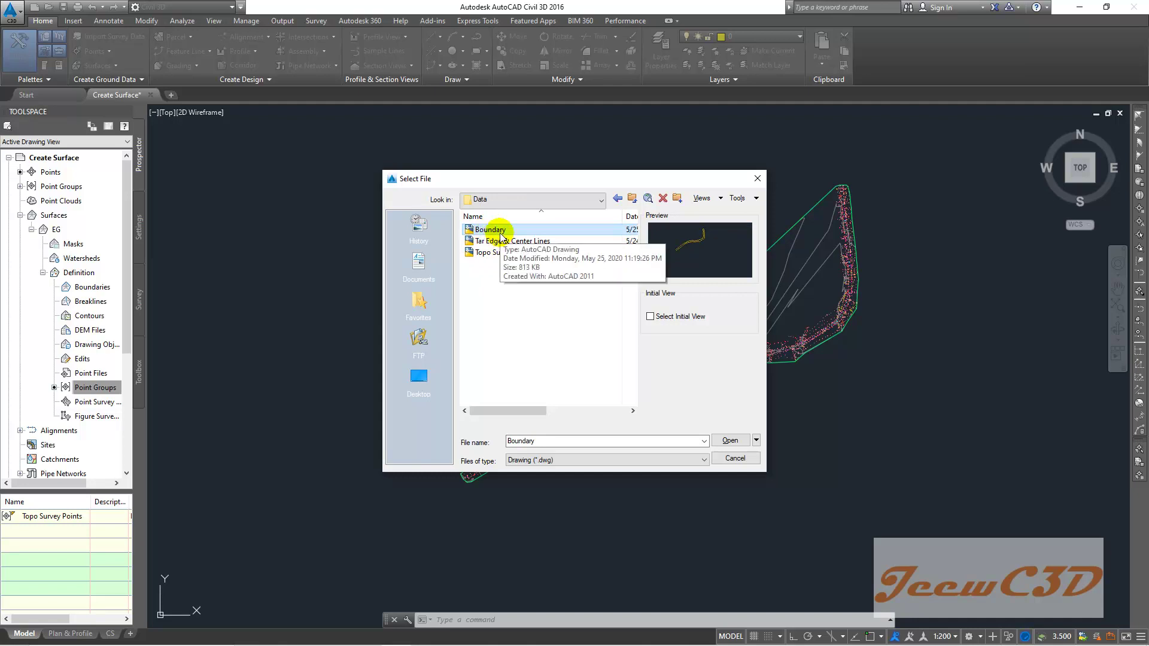
{"action": "left_click", "coordinate": [731, 442]}
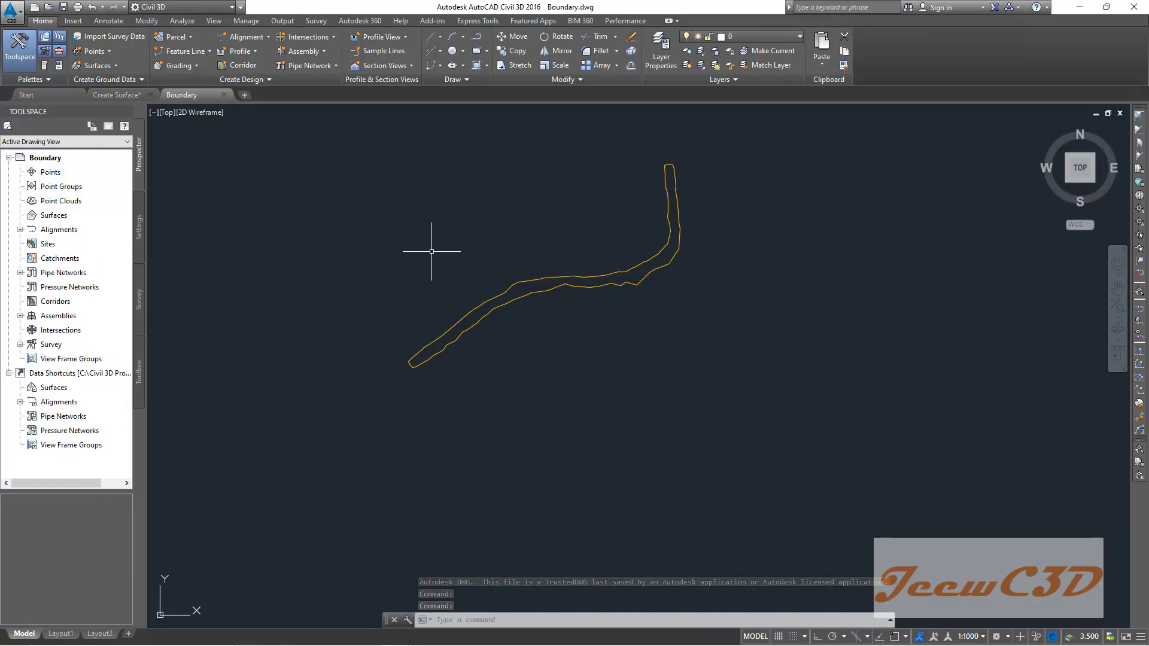
Copy the yellow boundary polyline with base point 0,0,0, then clear the selection.
{"action": "mouse_move", "coordinate": [431, 252]}
{"action": "middle_mouse_down"}
{"action": "mouse_move", "coordinate": [456, 295]}
{"action": "mouse_move", "coordinate": [441, 290]}
{"action": "mouse_move", "coordinate": [456, 272]}
{"action": "middle_mouse_up"}
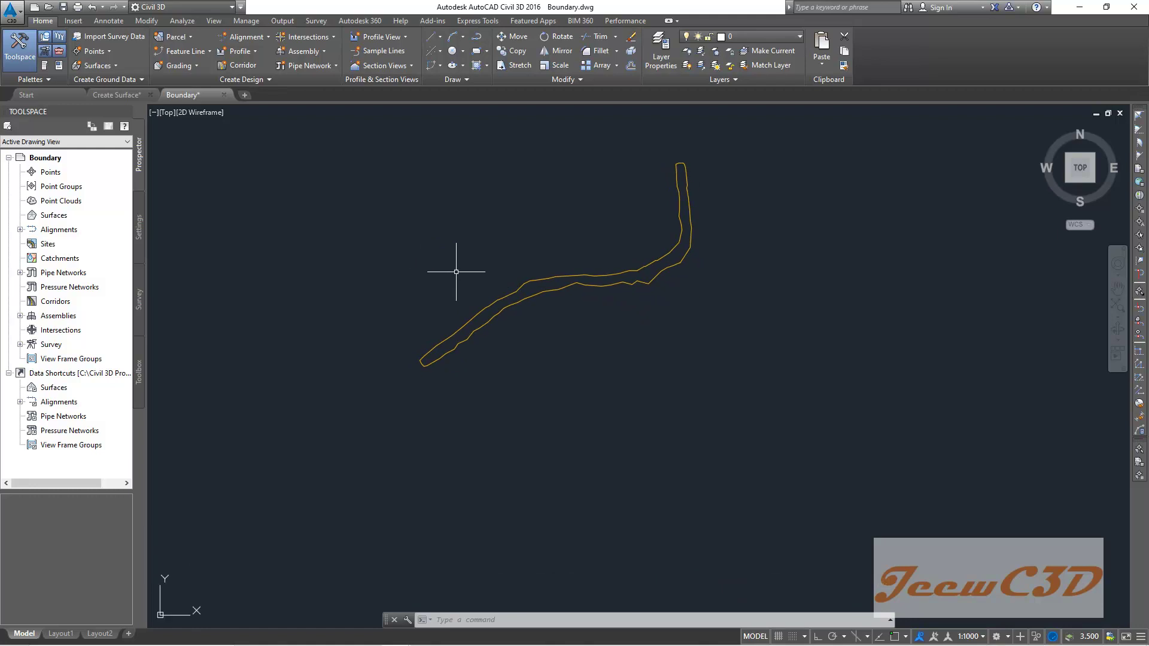
{"action": "left_click", "coordinate": [538, 279]}
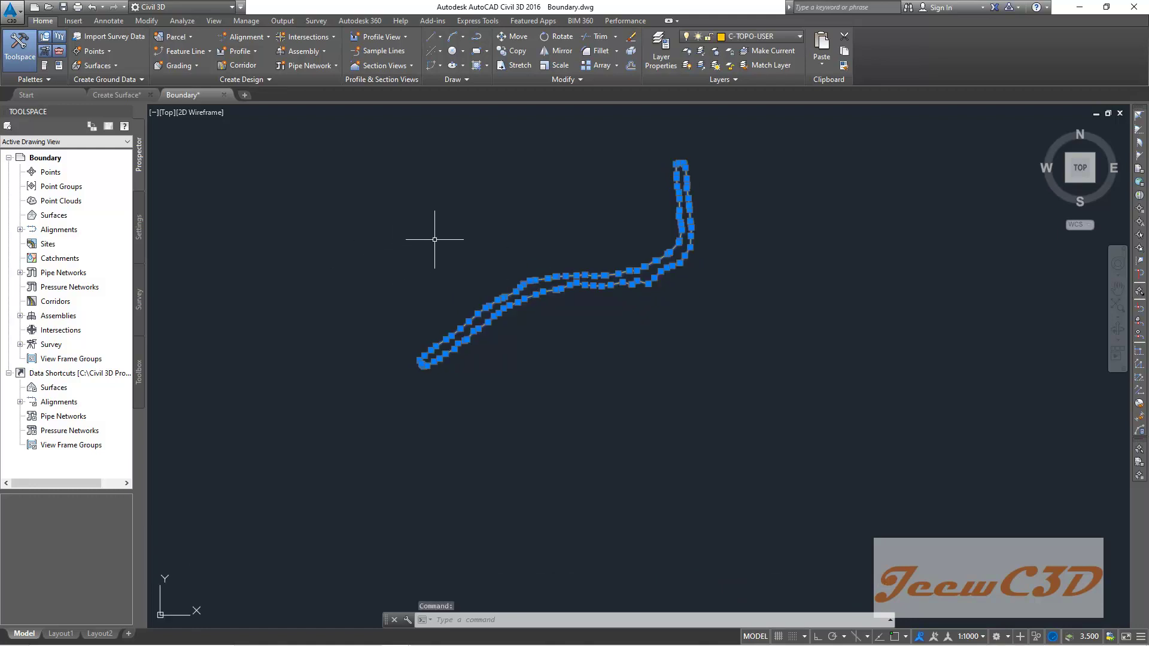
{"action": "right_click", "coordinate": [462, 200]}
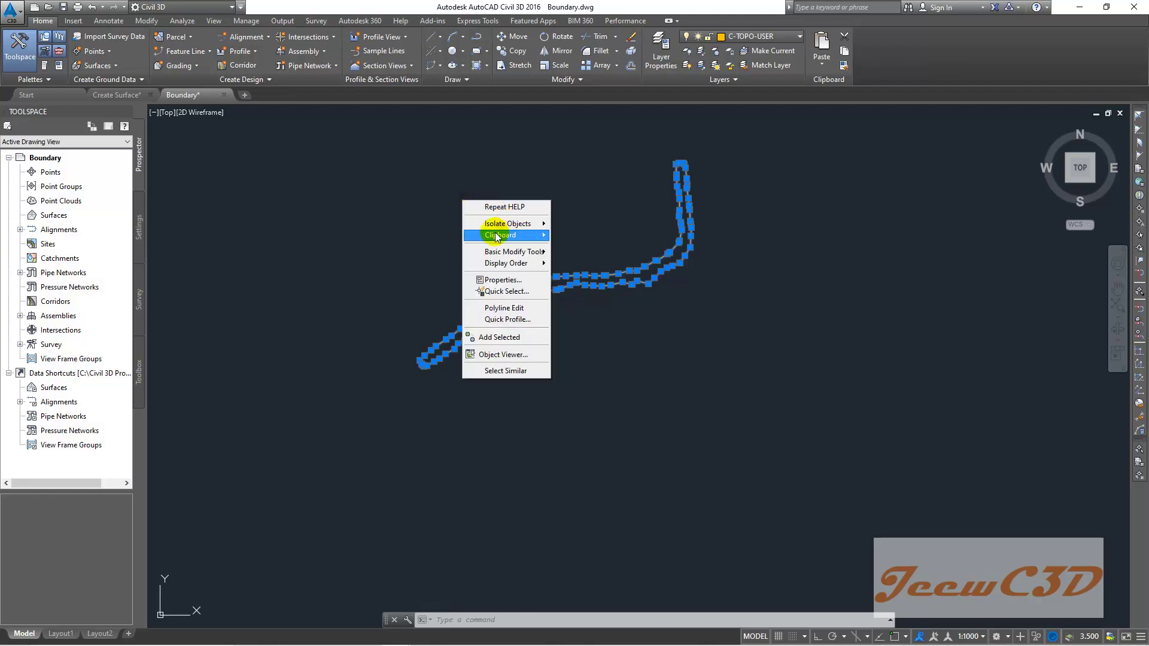
{"action": "mouse_move", "coordinate": [500, 235]}
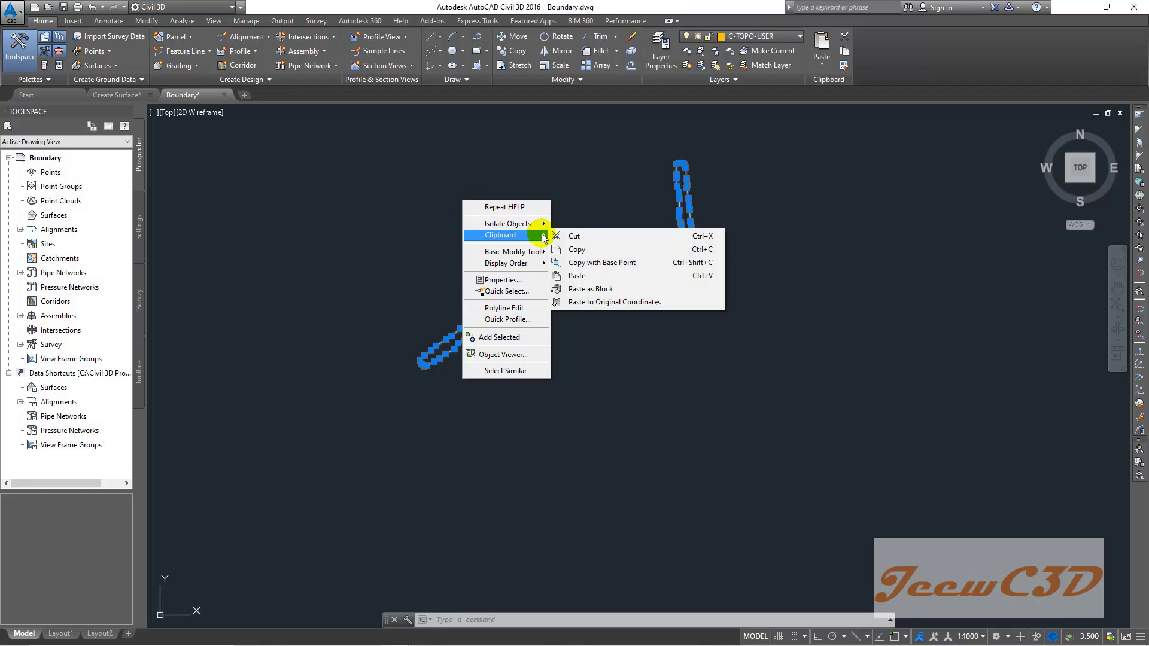
{"action": "left_click", "coordinate": [614, 266]}
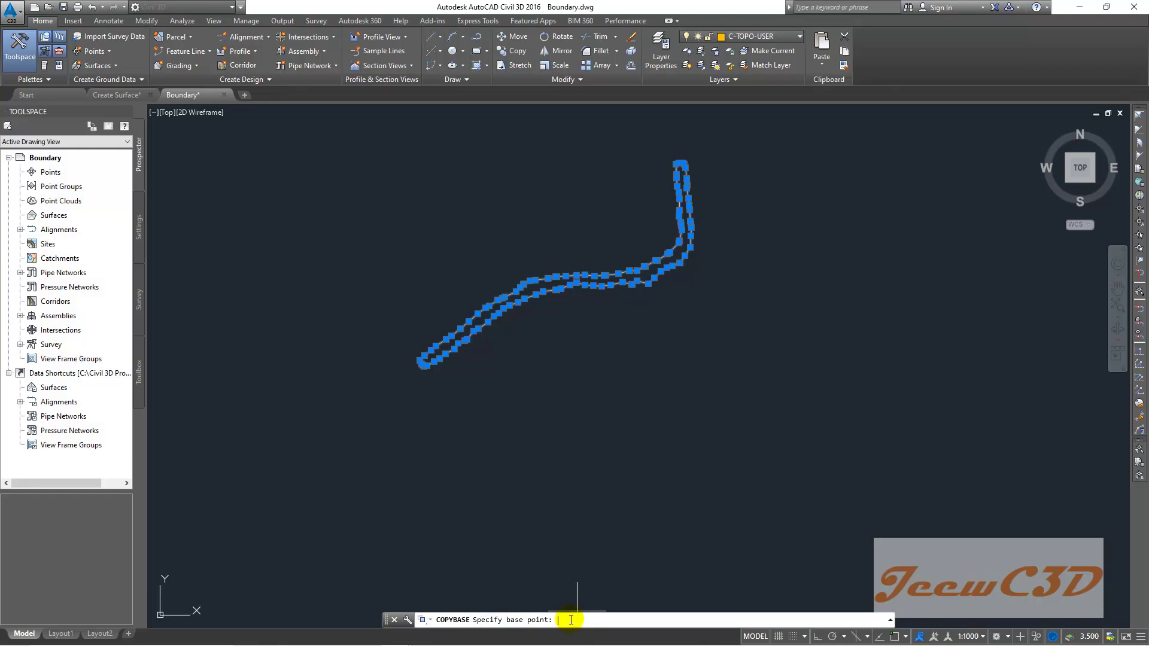
{"action": "type", "text": "0,0,0"}
{"action": "key", "text": "Return"}
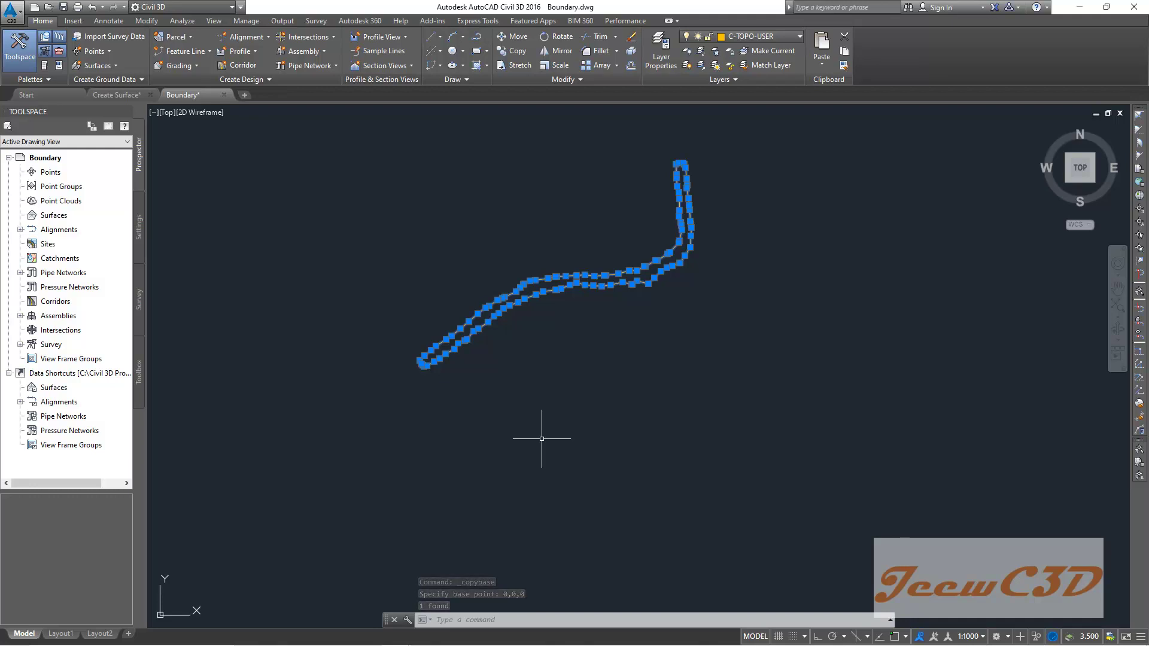
{"action": "key", "text": "Escape"}
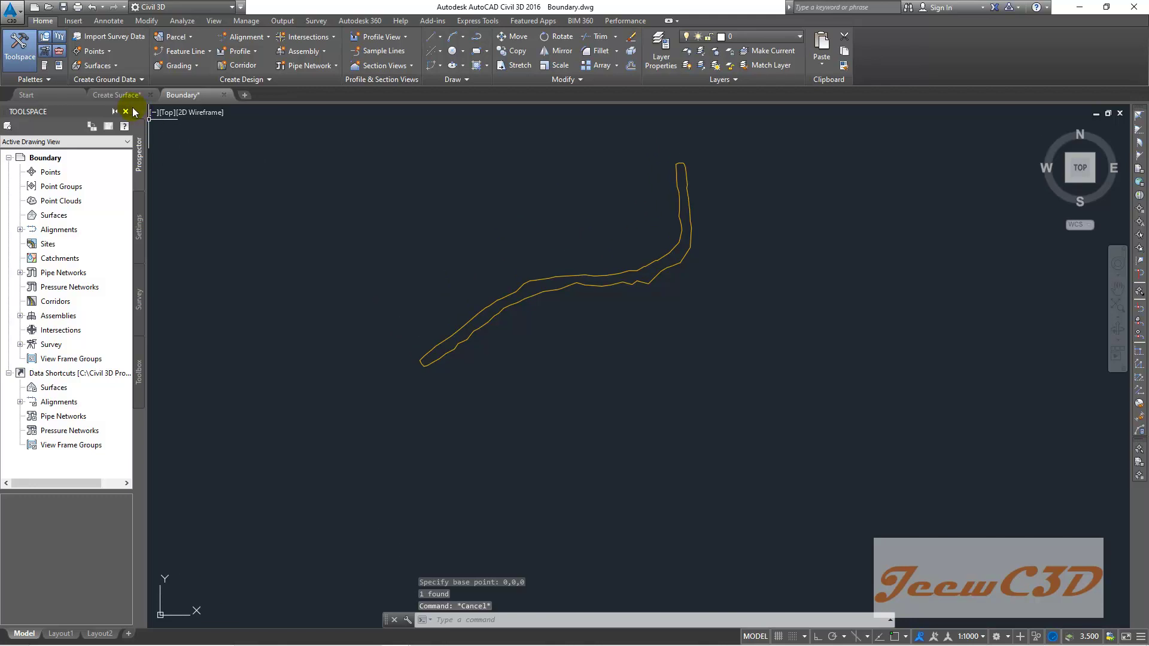
Paste the boundary polyline into Create Surface at insertion point 0,0,0.
{"action": "left_click", "coordinate": [123, 96]}
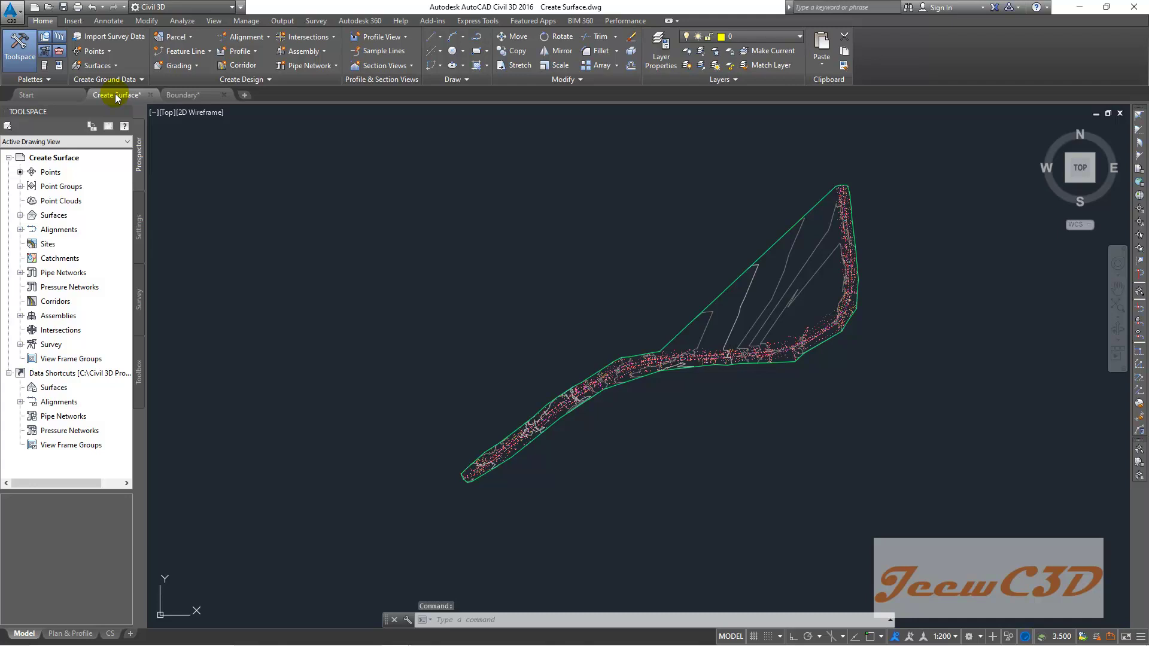
{"action": "right_click", "coordinate": [420, 194]}
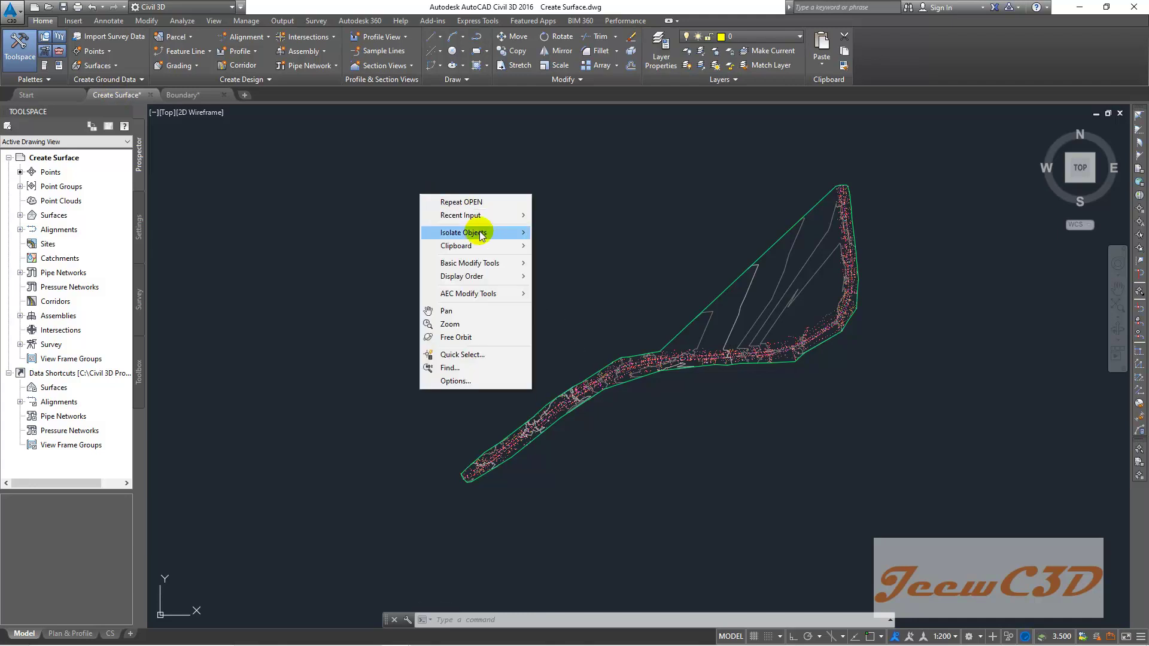
{"action": "left_click", "coordinate": [489, 246]}
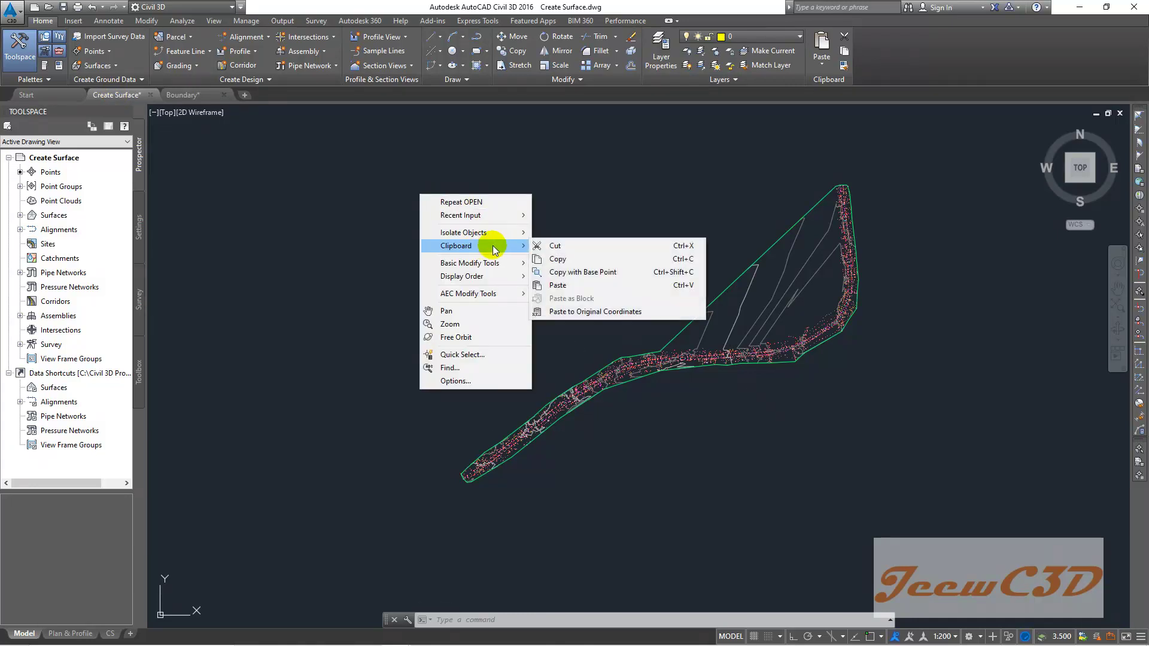
{"action": "left_click", "coordinate": [562, 286]}
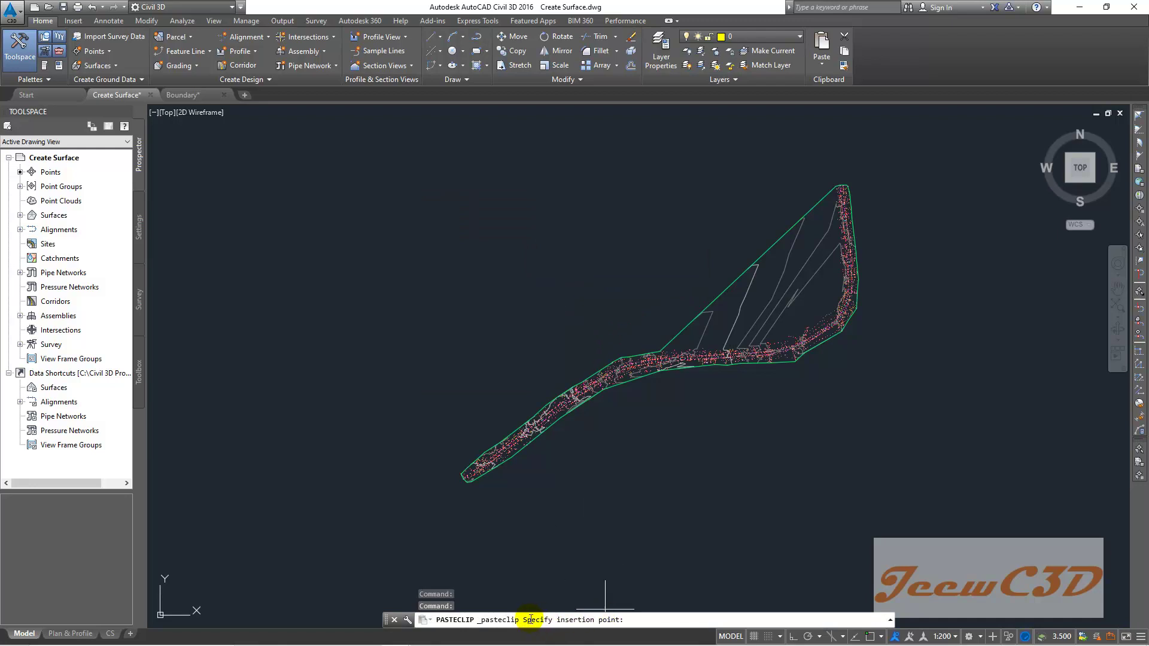
{"action": "left_click", "coordinate": [638, 620]}
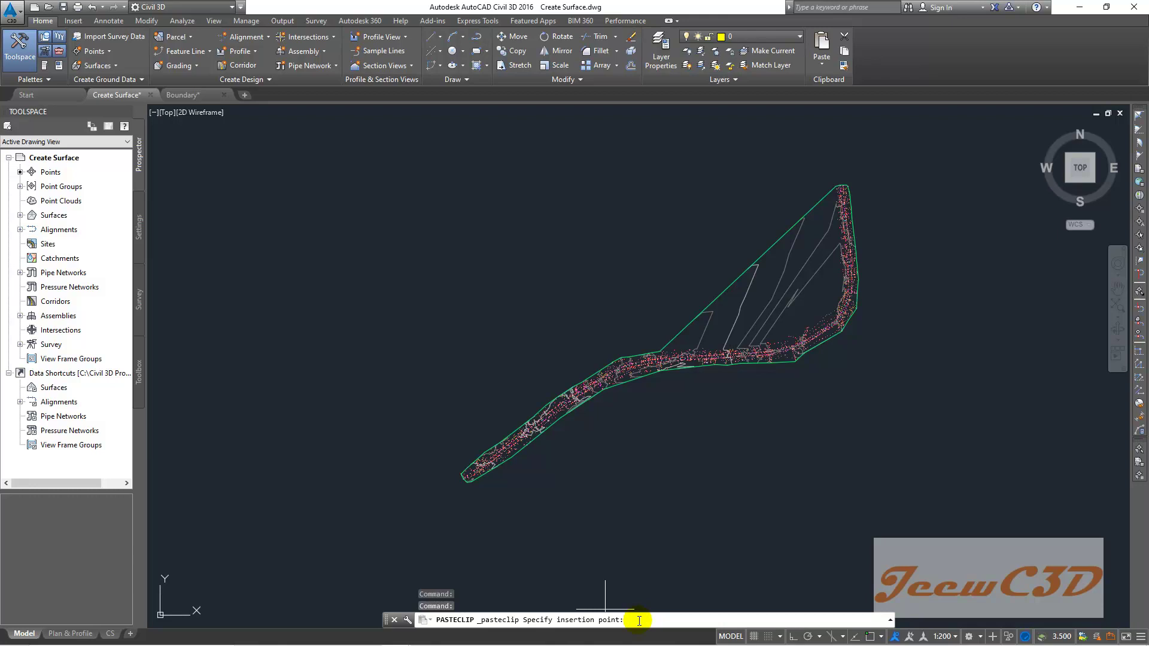
{"action": "type", "text": "0,0,0"}
{"action": "key", "text": "Return"}
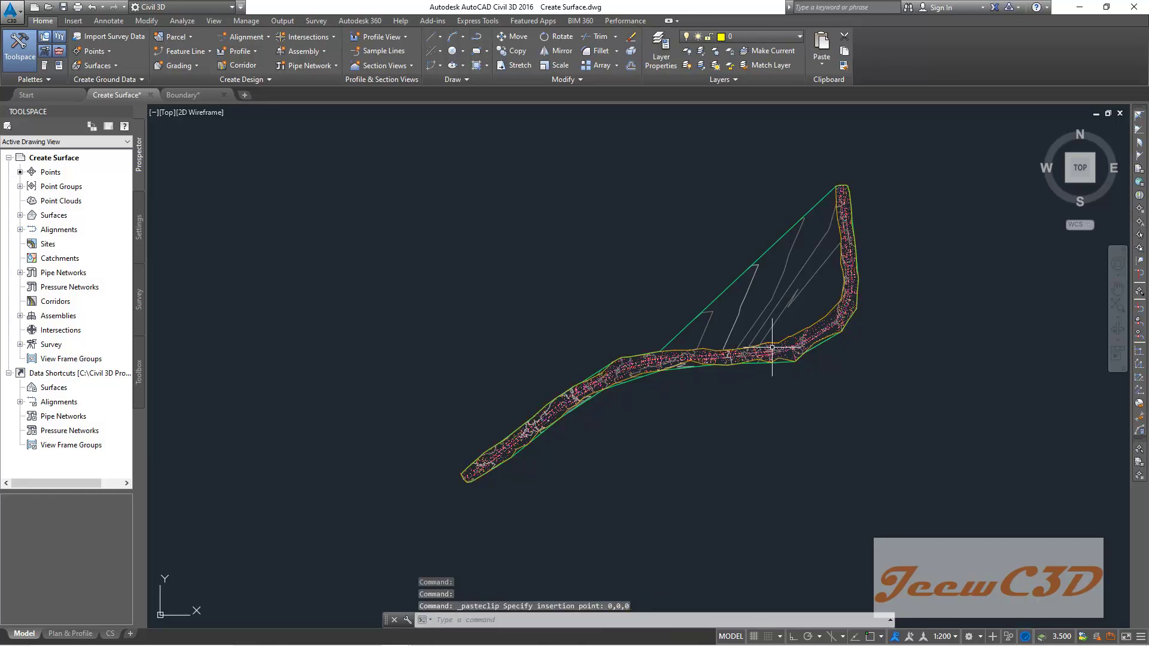
{"action": "scroll", "coordinate": [810, 313], "scroll_direction": "up", "scroll_amount": 5}
{"action": "scroll", "coordinate": [832, 257], "scroll_direction": "down", "scroll_amount": 6}
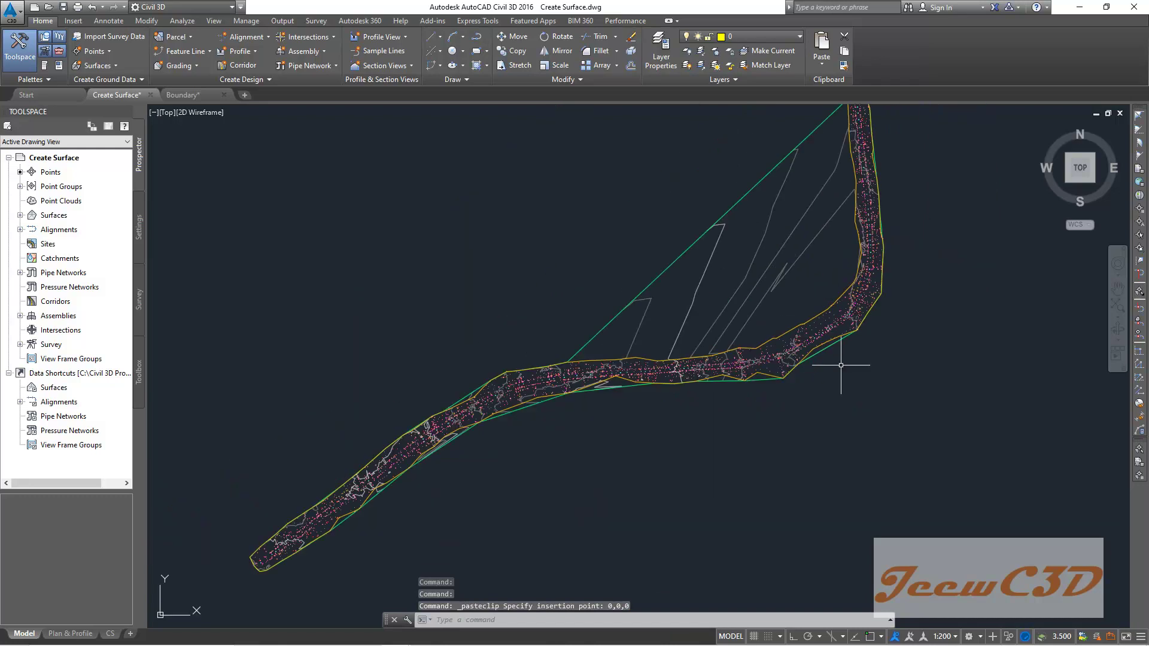
Pan and zoom along the corridor to check the pasted boundary encloses it entirely.
{"action": "mouse_move", "coordinate": [667, 284]}
{"action": "middle_mouse_down"}
{"action": "mouse_move", "coordinate": [630, 241]}
{"action": "mouse_move", "coordinate": [585, 287]}
{"action": "middle_mouse_up"}
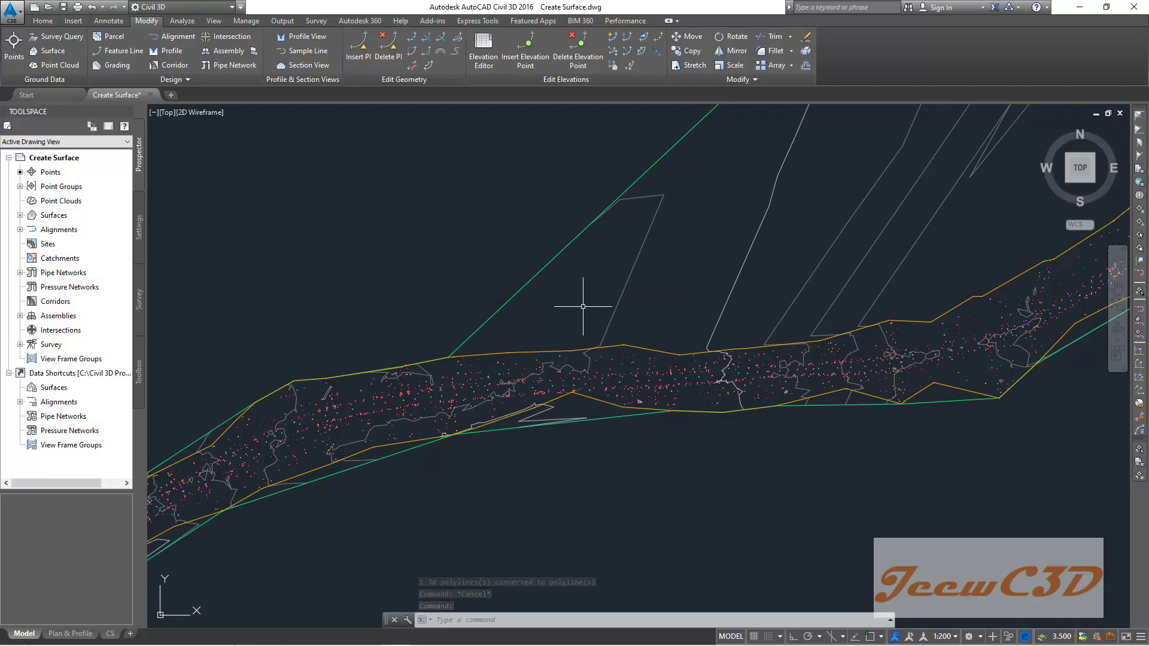
{"action": "scroll", "coordinate": [589, 377], "scroll_direction": "up", "scroll_amount": 5}
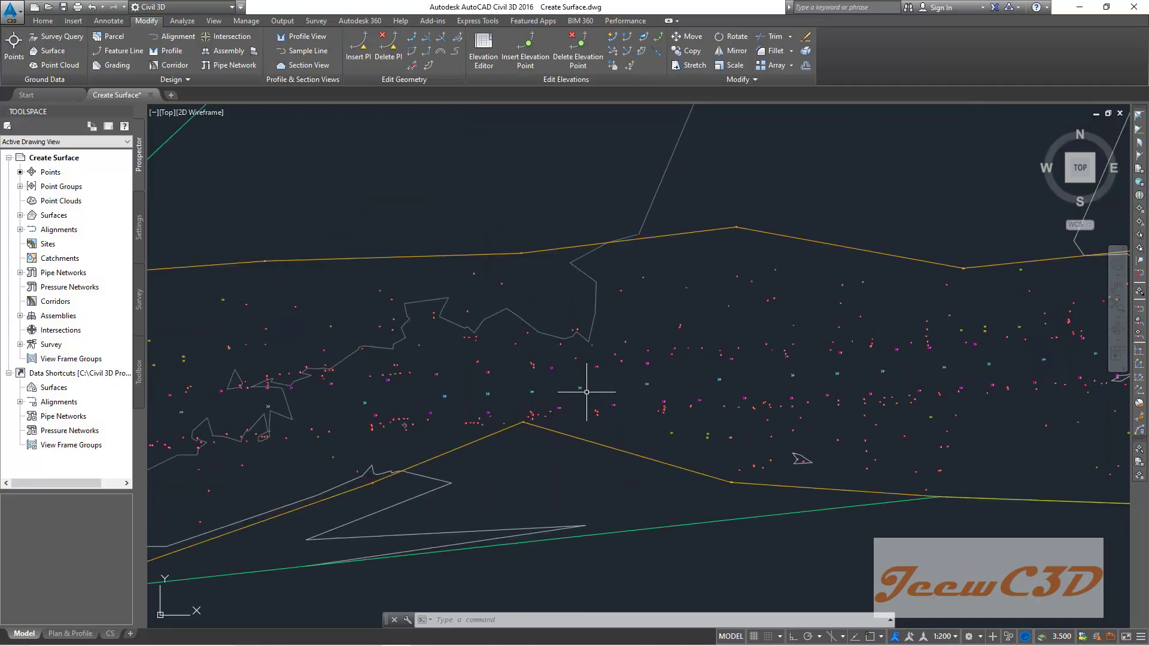
{"action": "scroll", "coordinate": [586, 392], "scroll_direction": "down", "scroll_amount": 6}
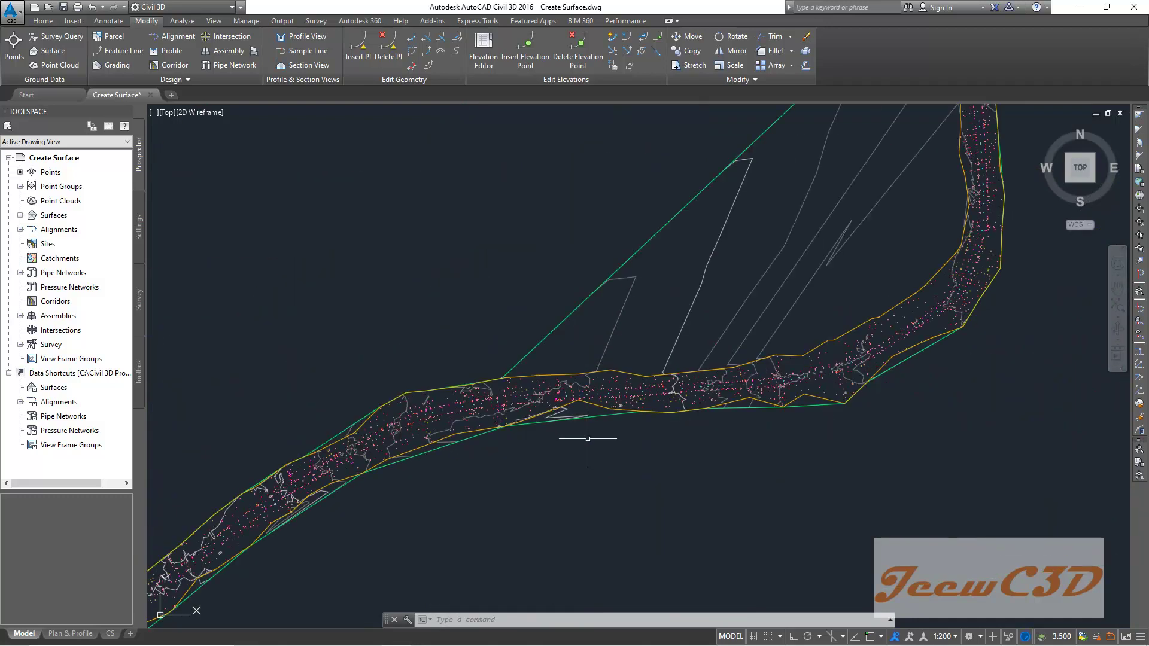
{"action": "middle_click_drag", "start_coordinate": [588, 439], "coordinate": [613, 351]}
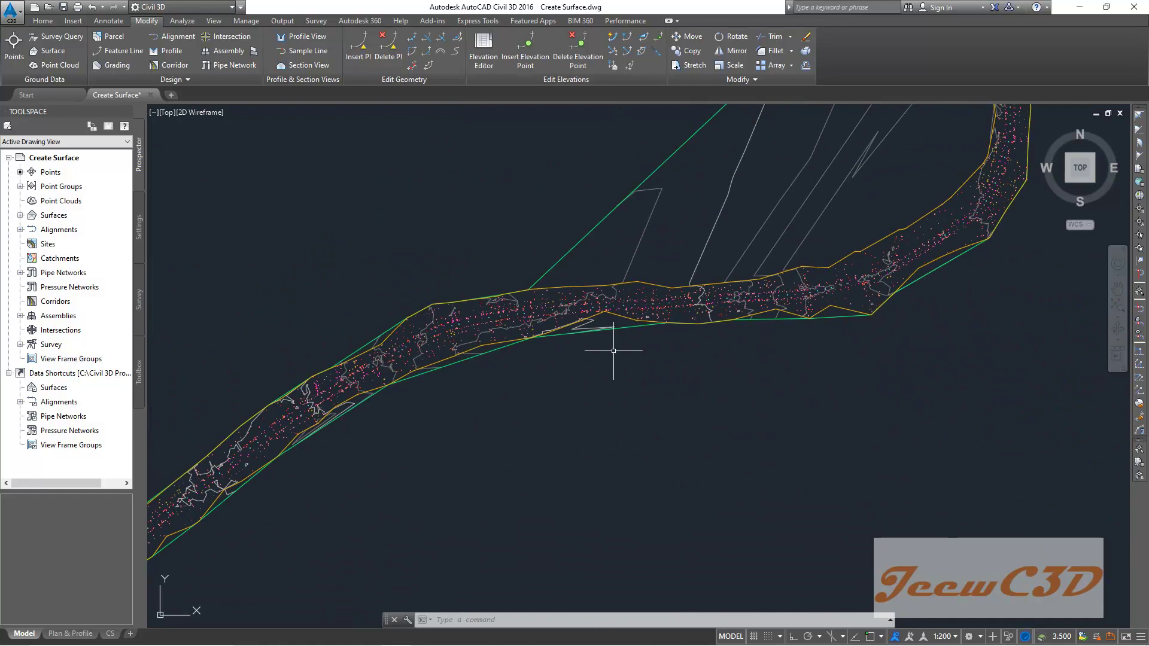
{"action": "scroll", "coordinate": [336, 300], "scroll_direction": "down", "scroll_amount": 5}
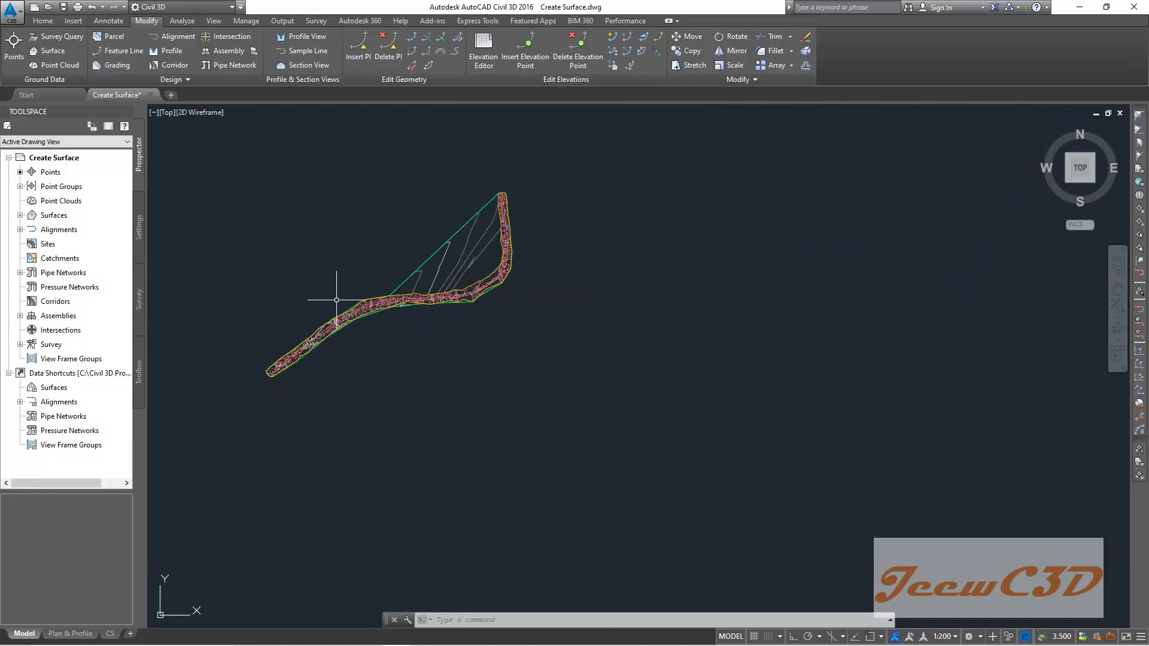
{"action": "middle_click_drag", "start_coordinate": [333, 295], "coordinate": [458, 270]}
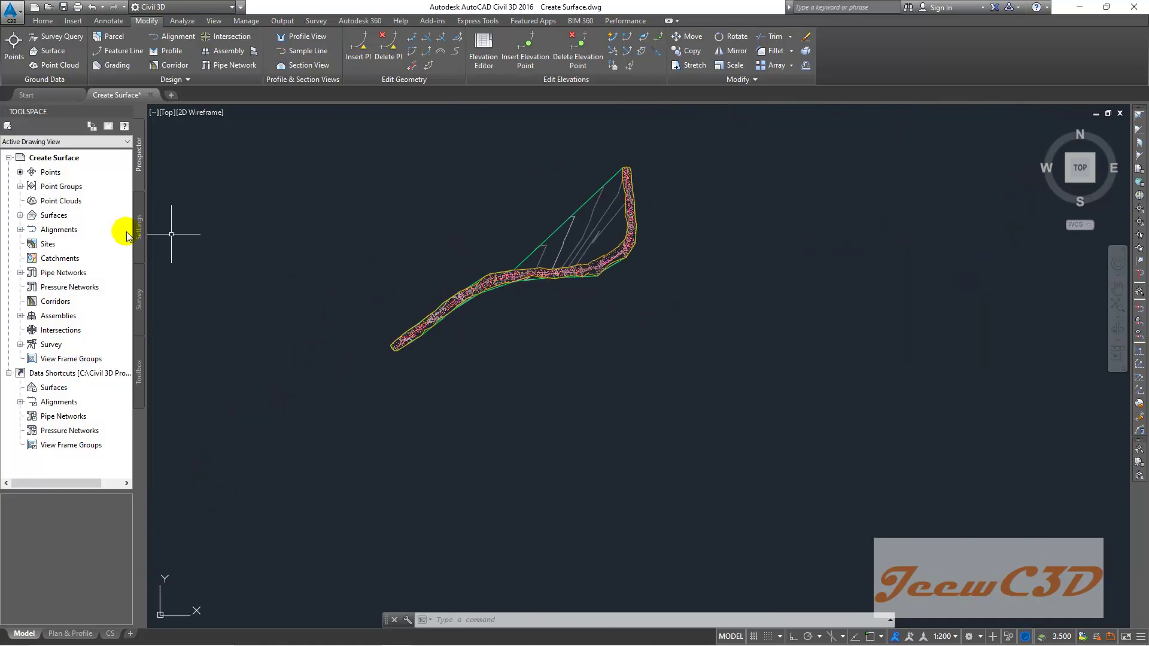
From Prospector's EG > Definition > Boundaries, add a new boundary named 'Outer' of type Outer.
{"action": "left_click", "coordinate": [20, 216]}
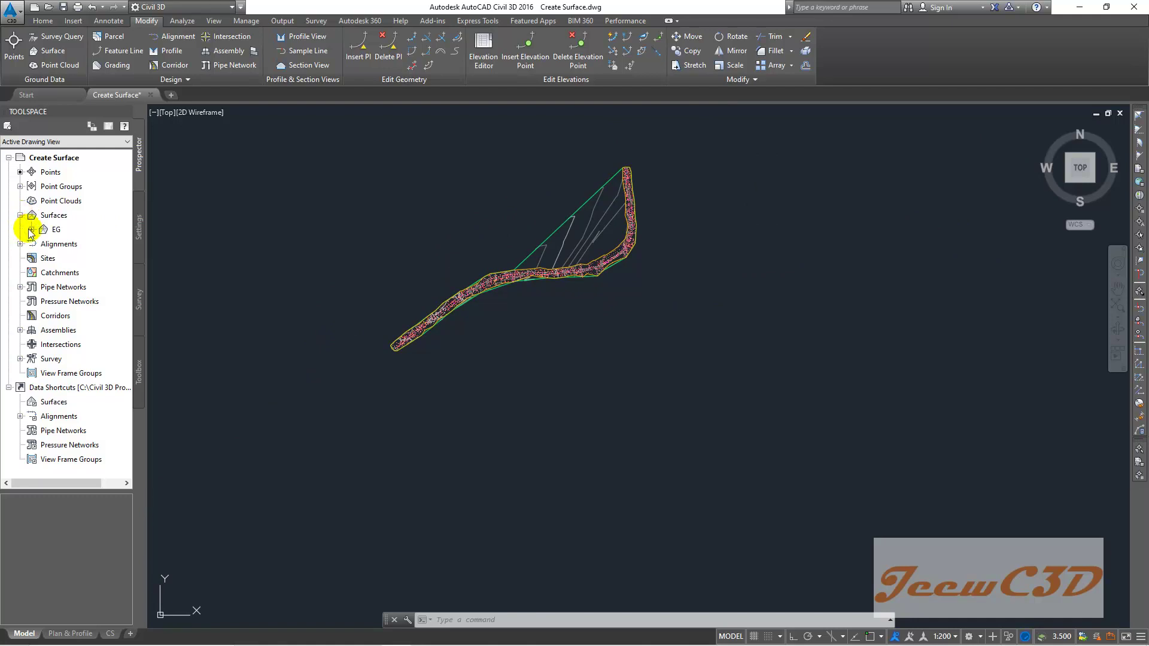
{"action": "left_click", "coordinate": [32, 230]}
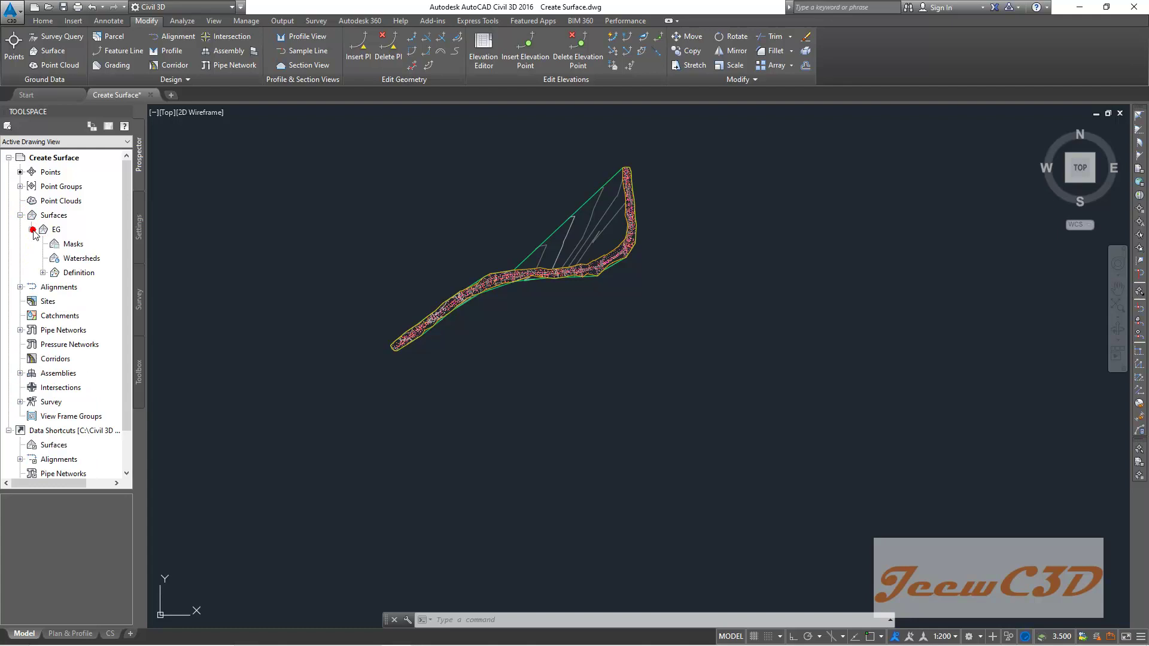
{"action": "left_click", "coordinate": [43, 273]}
{"action": "left_click", "coordinate": [93, 289]}
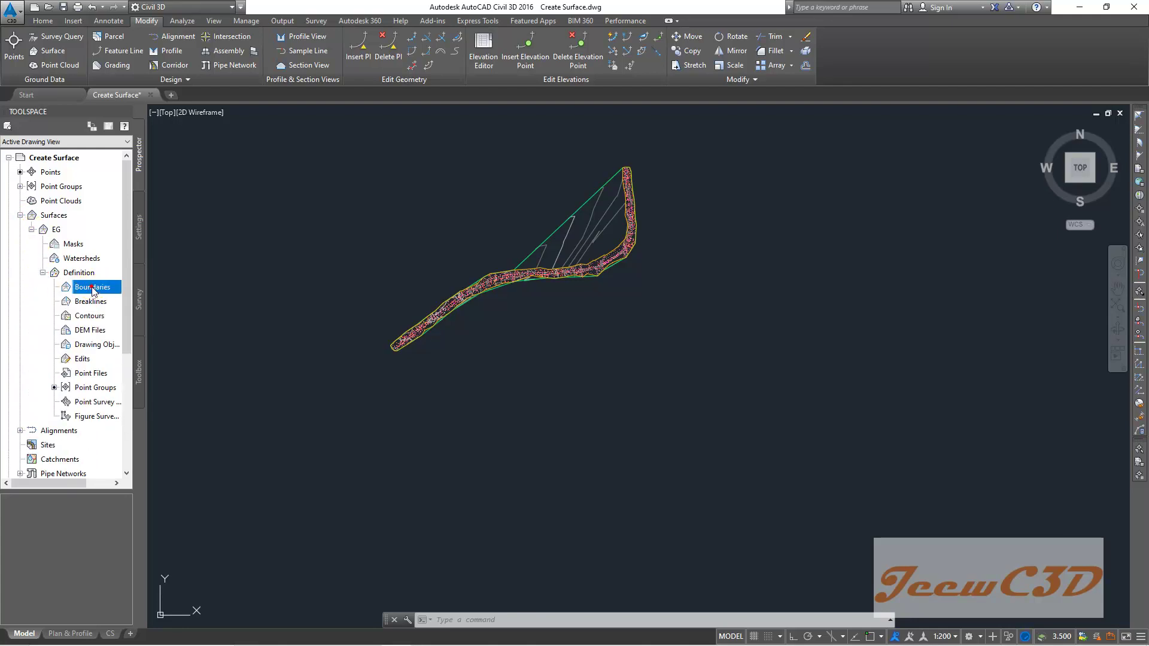
{"action": "right_click", "coordinate": [99, 289]}
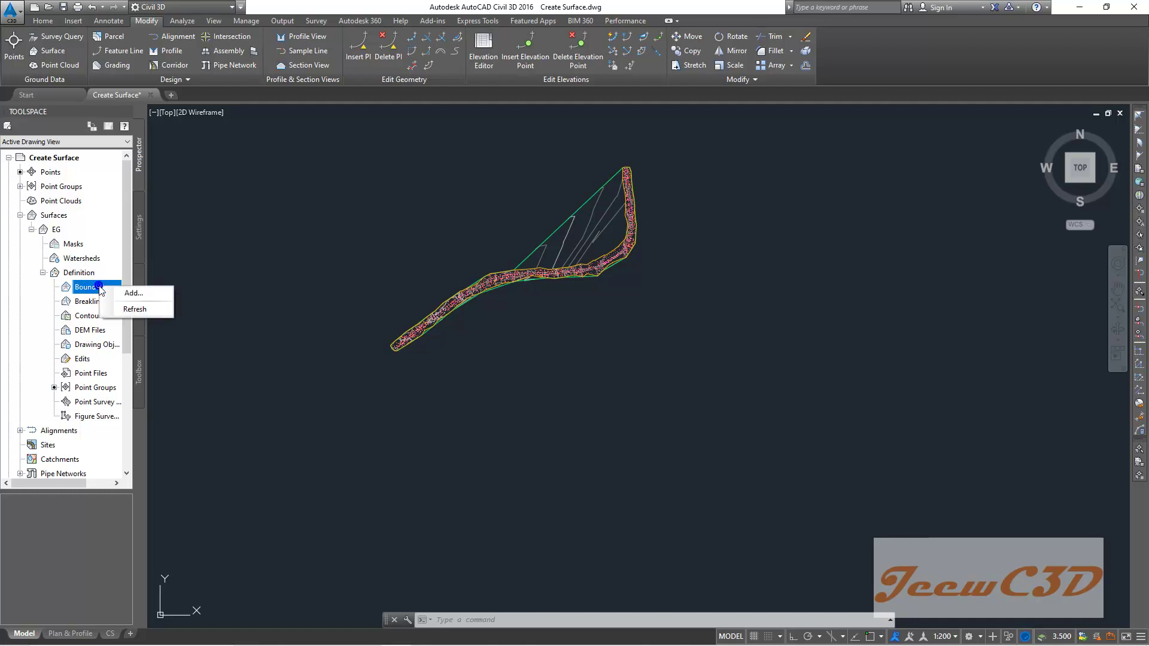
{"action": "left_click", "coordinate": [146, 296]}
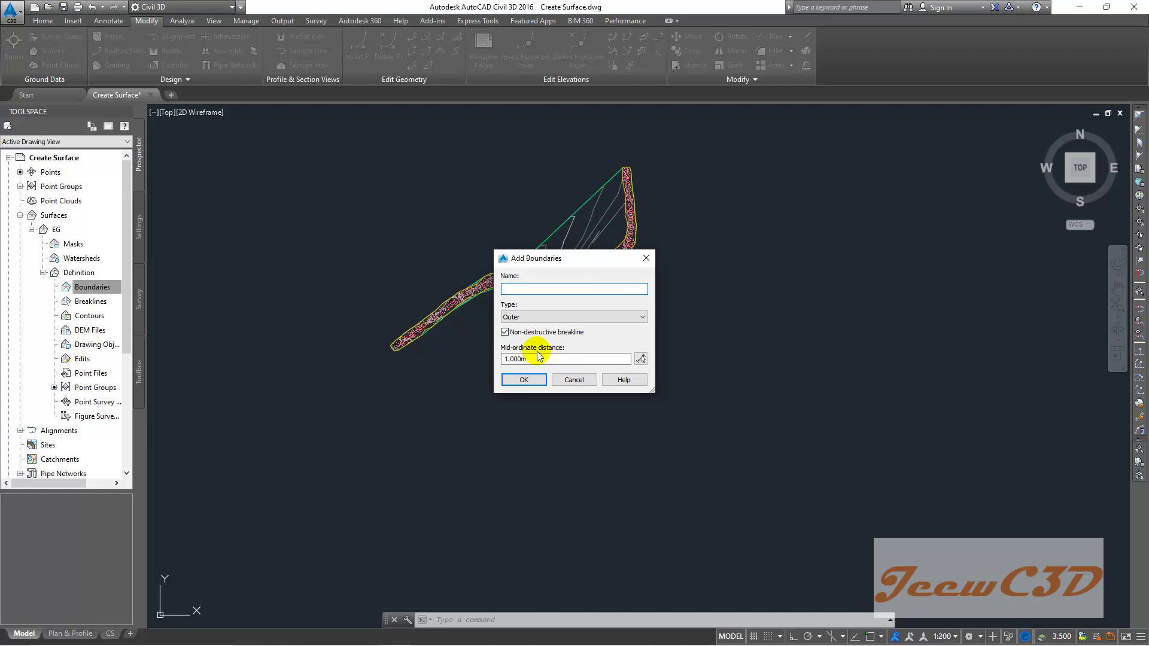
{"action": "type", "text": "Outer"}
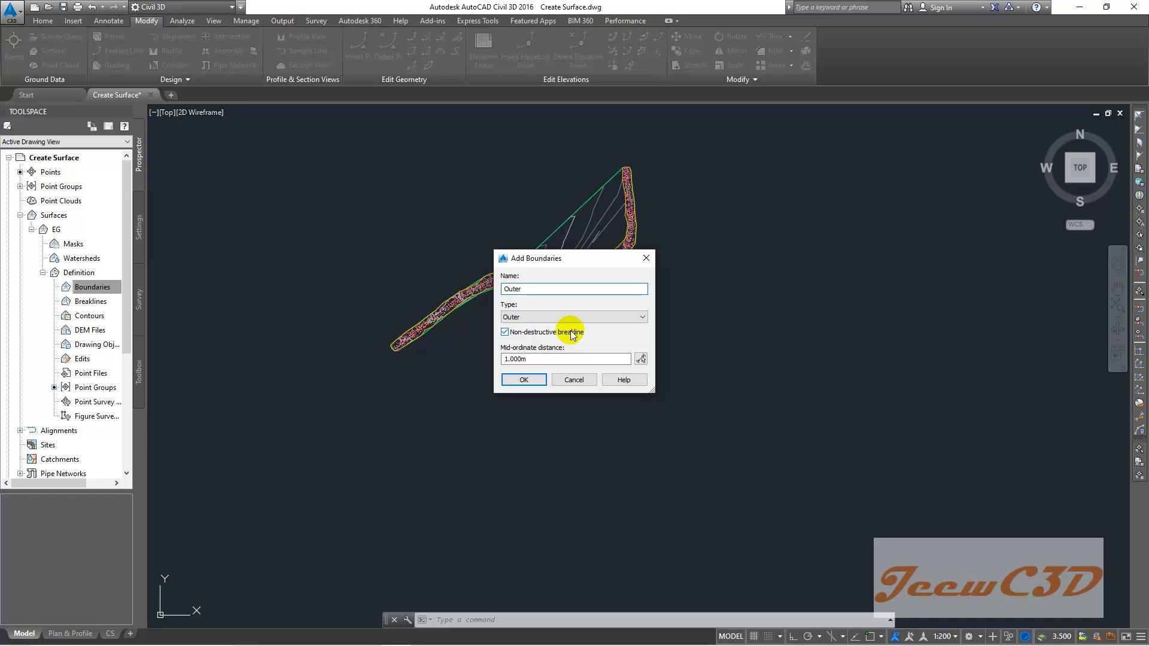
Confirm the Outer boundary settings and select the pasted corridor polyline to trim EG.
{"action": "left_click", "coordinate": [532, 380]}
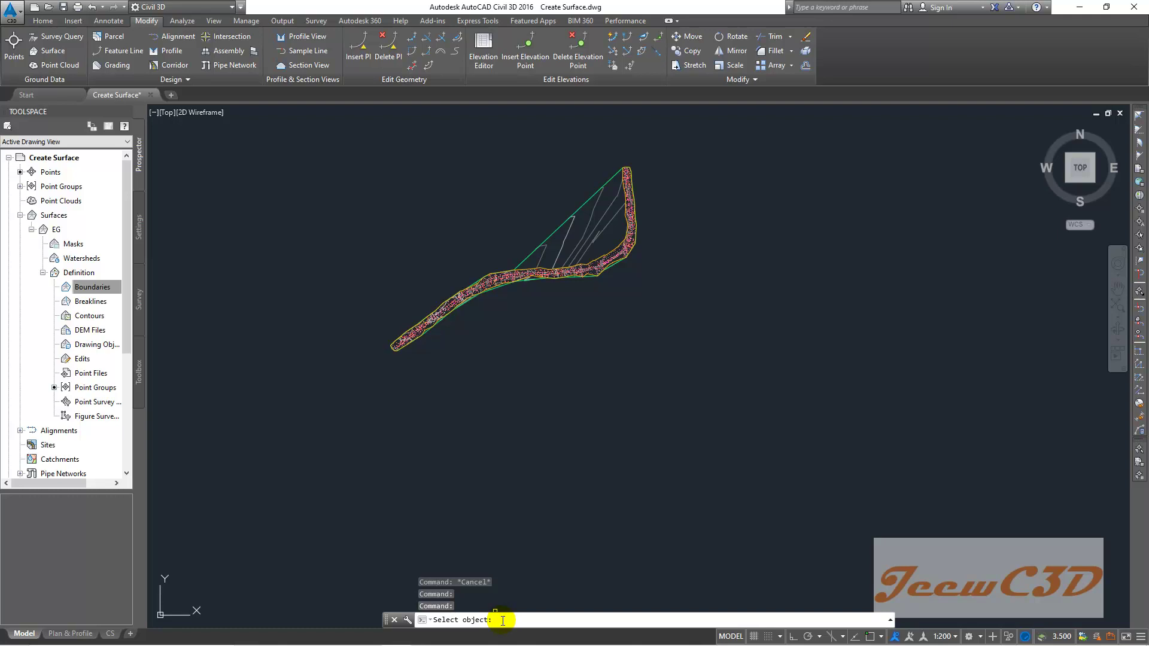
{"action": "scroll", "coordinate": [614, 258], "scroll_direction": "up", "scroll_amount": 5}
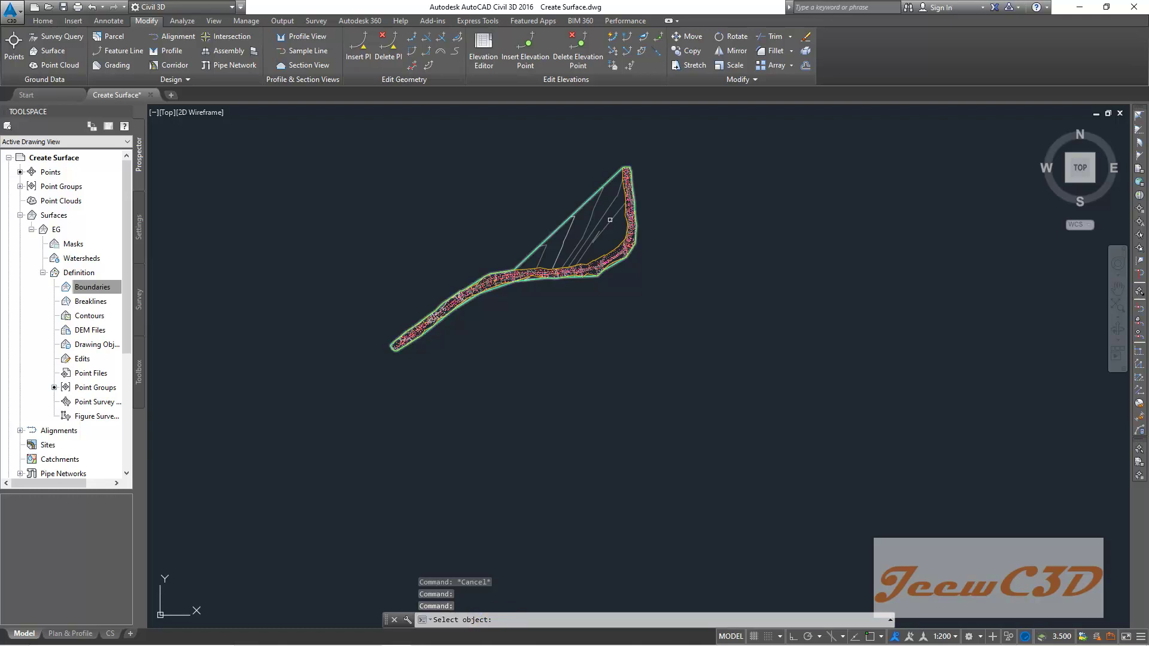
{"action": "scroll", "coordinate": [473, 273], "scroll_direction": "up", "scroll_amount": 6}
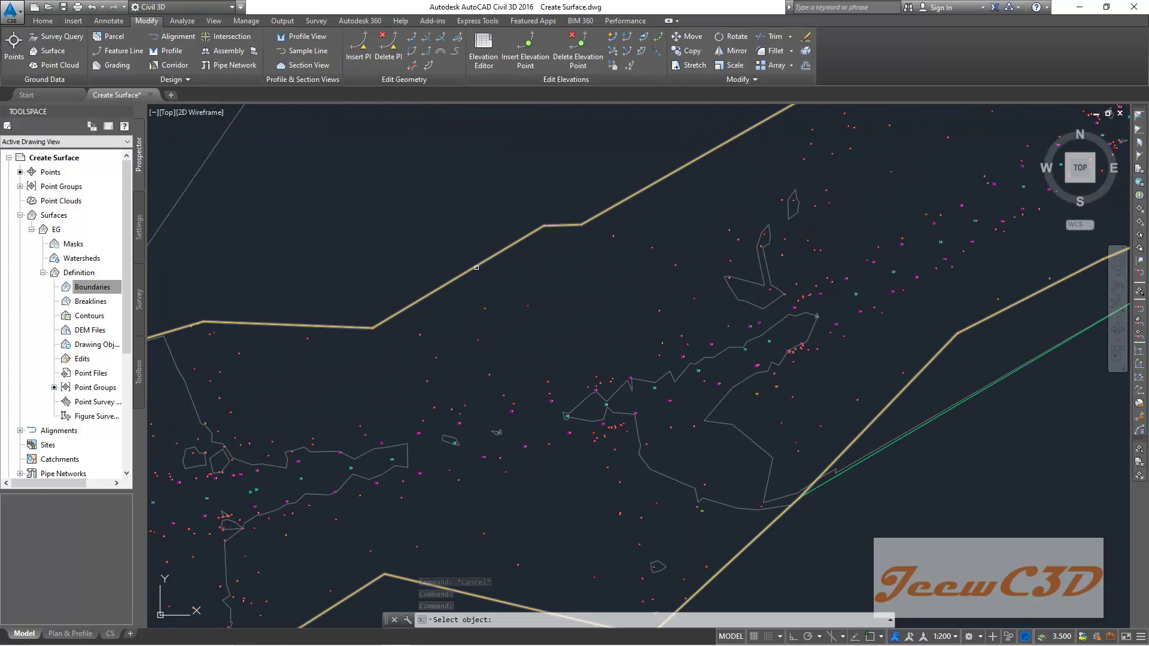
{"action": "scroll", "coordinate": [473, 281], "scroll_direction": "down", "scroll_amount": 5}
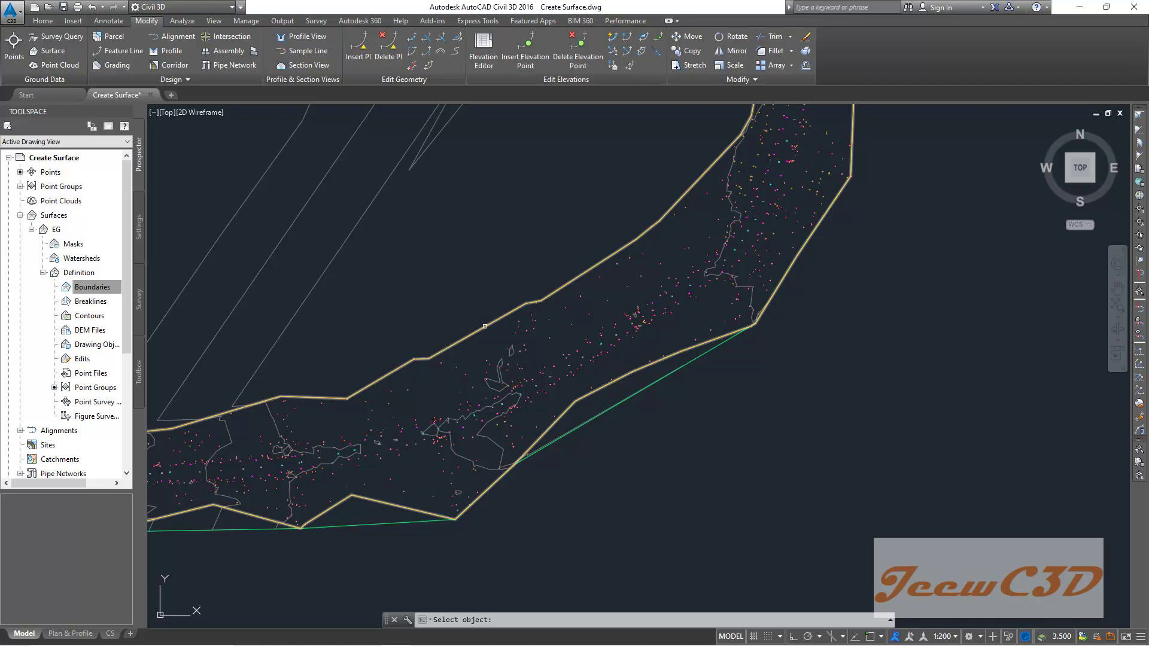
{"action": "left_click", "coordinate": [485, 326]}
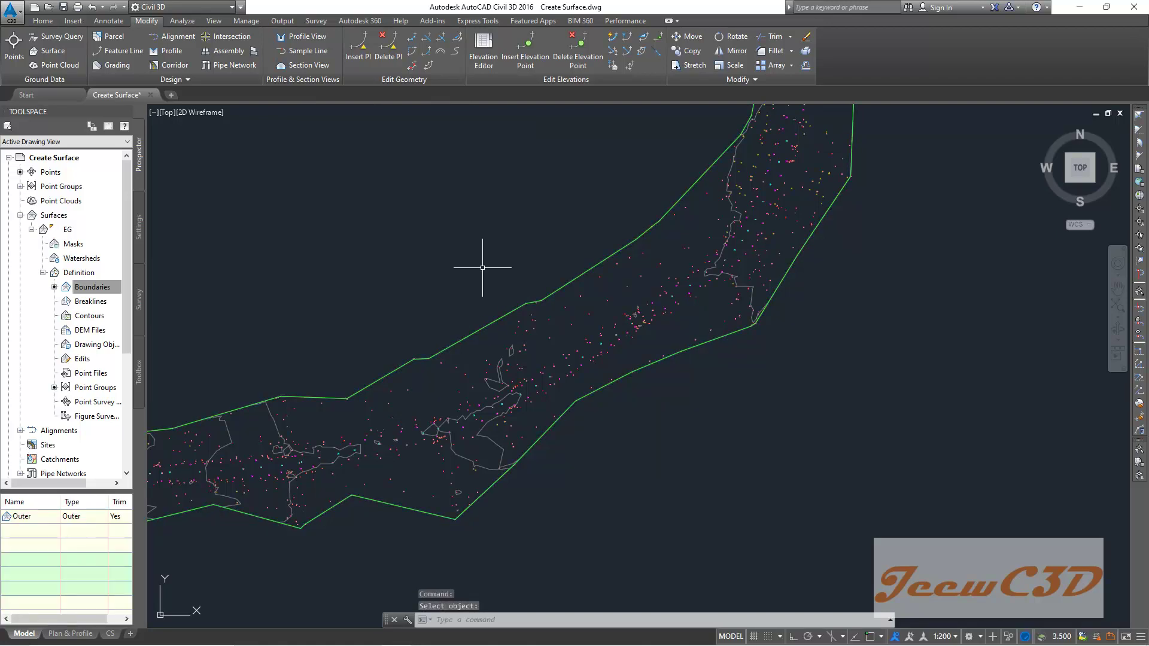
{"action": "scroll", "coordinate": [482, 267], "scroll_direction": "down", "scroll_amount": 3}
{"action": "scroll", "coordinate": [551, 365], "scroll_direction": "down", "scroll_amount": 5}
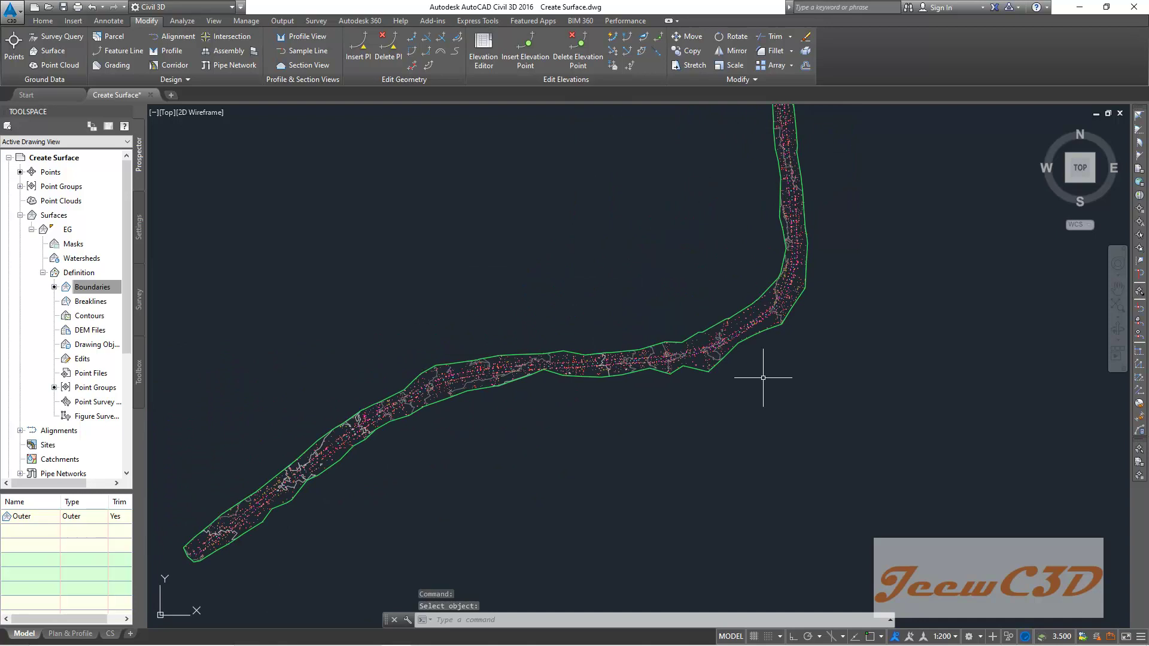
{"action": "scroll", "coordinate": [763, 378], "scroll_direction": "down", "scroll_amount": 2}
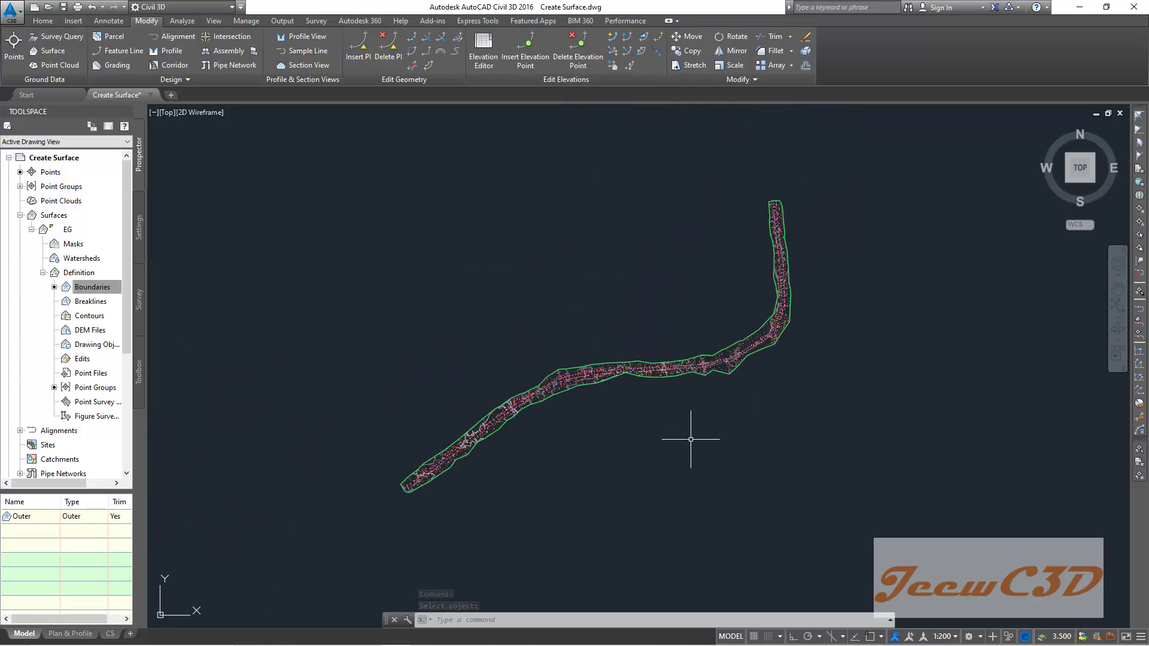
{"action": "scroll", "coordinate": [752, 383], "scroll_direction": "down", "scroll_amount": 1}
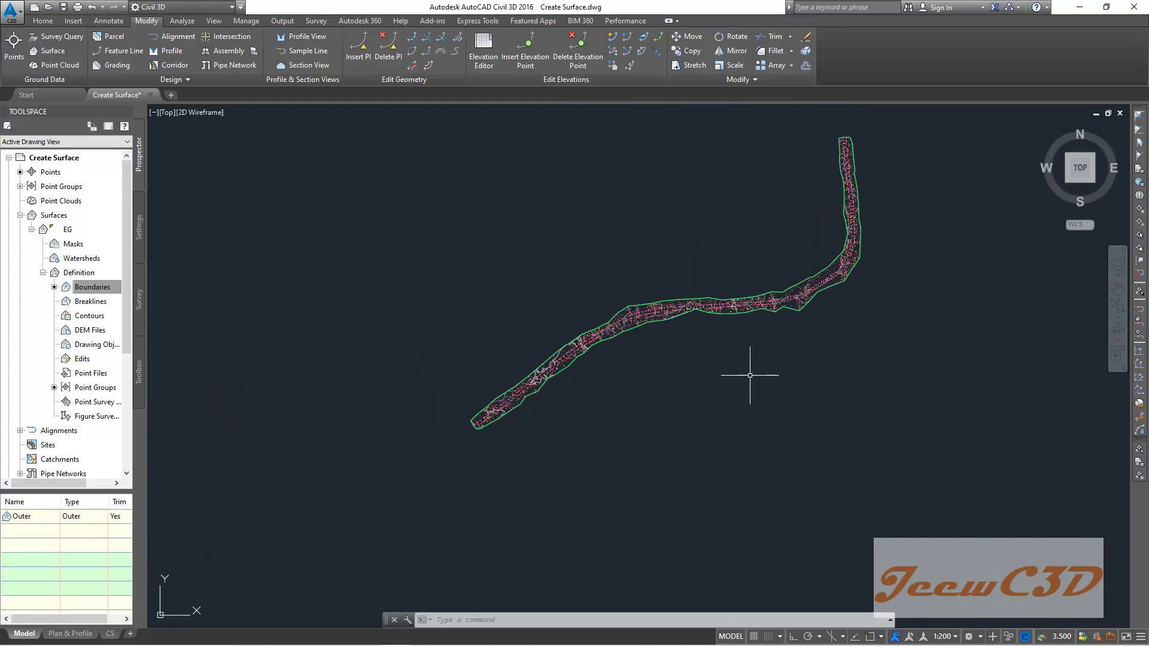